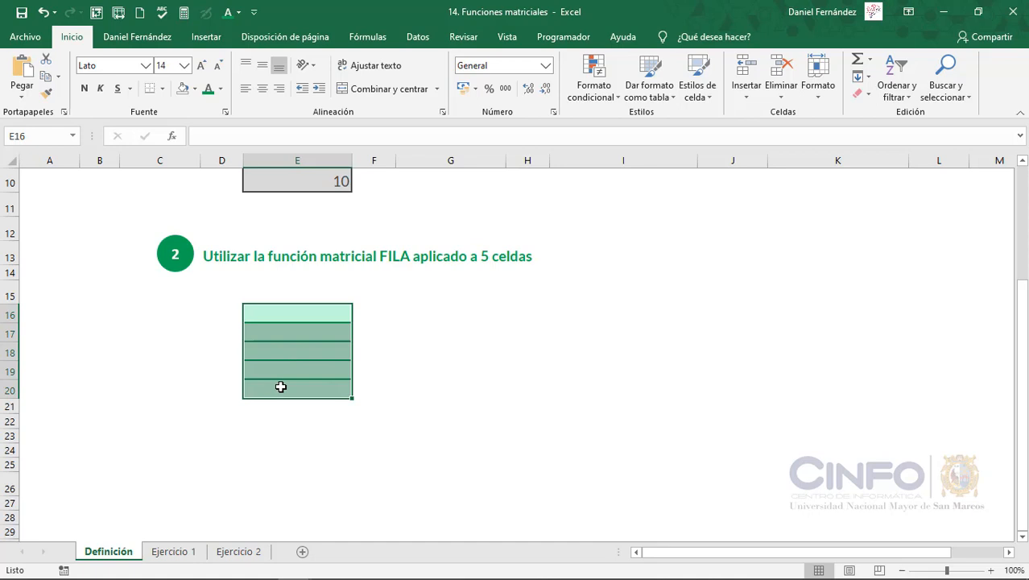
# Step: Enter =FILA(B16:B20) as an array formula across the five selected cells E16:E20
pyautogui.write('=')
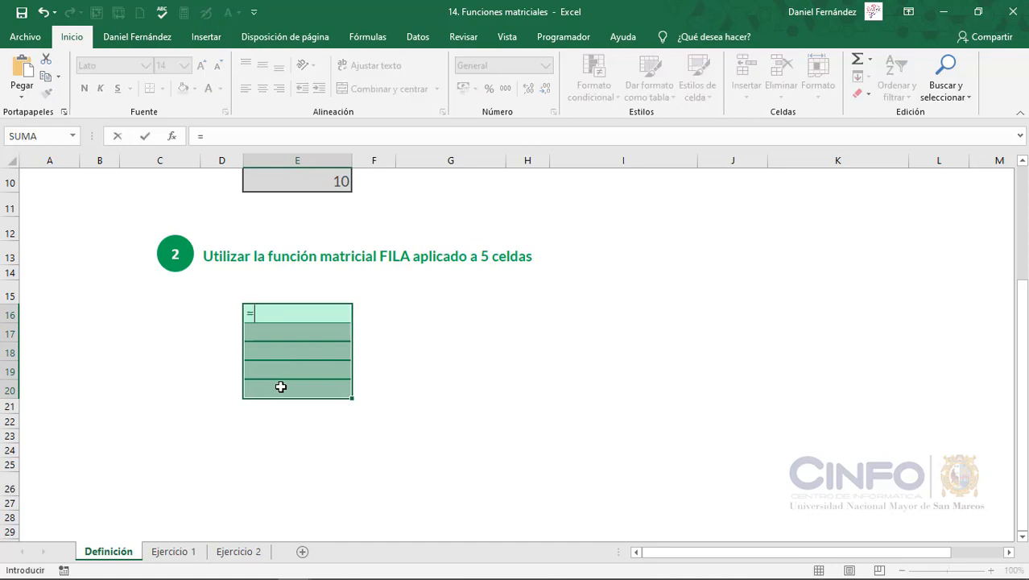
pyautogui.write('fil')
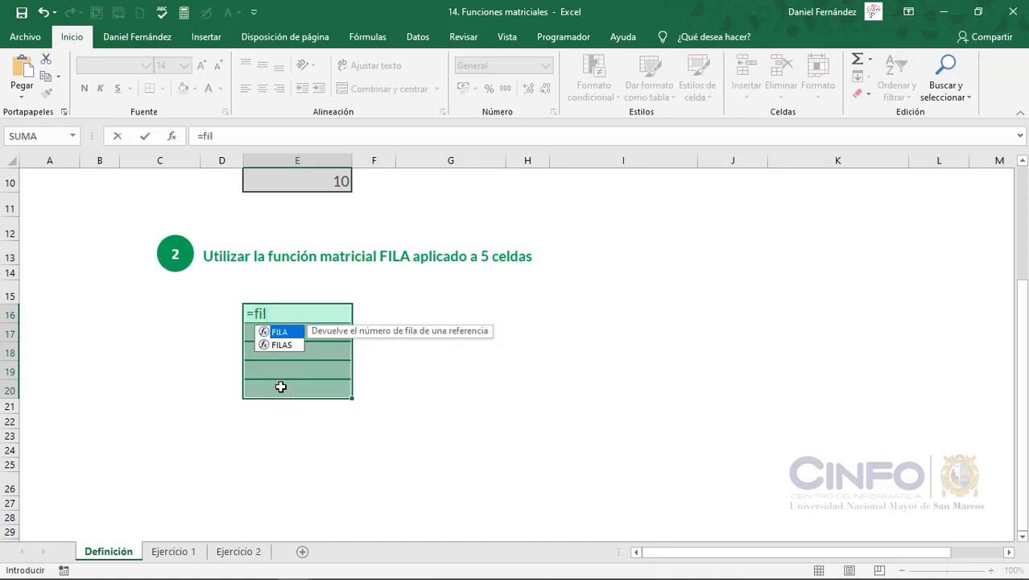
pyautogui.write('a(')
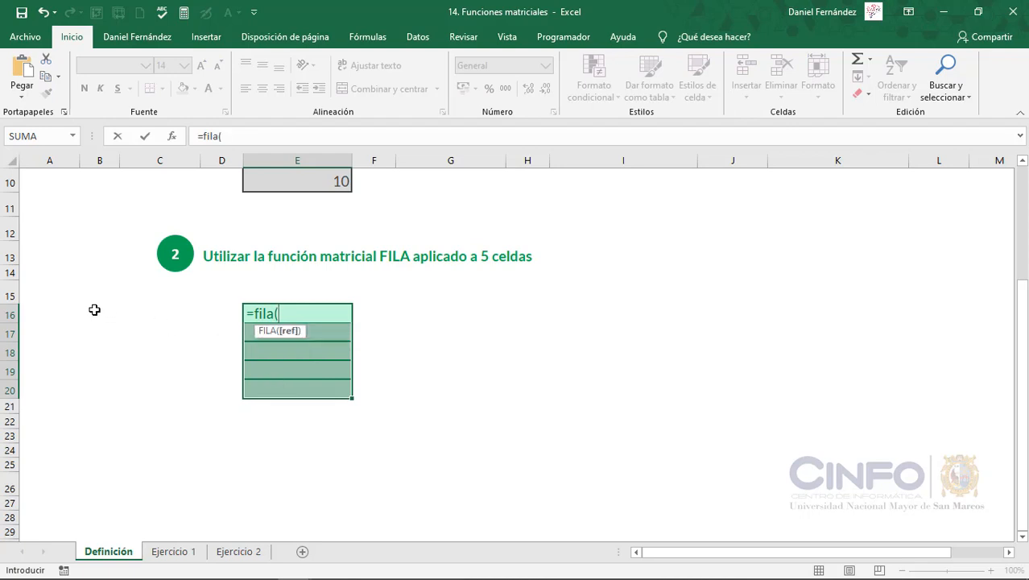
pyautogui.moveTo(94, 309); pyautogui.dragTo(96, 390)
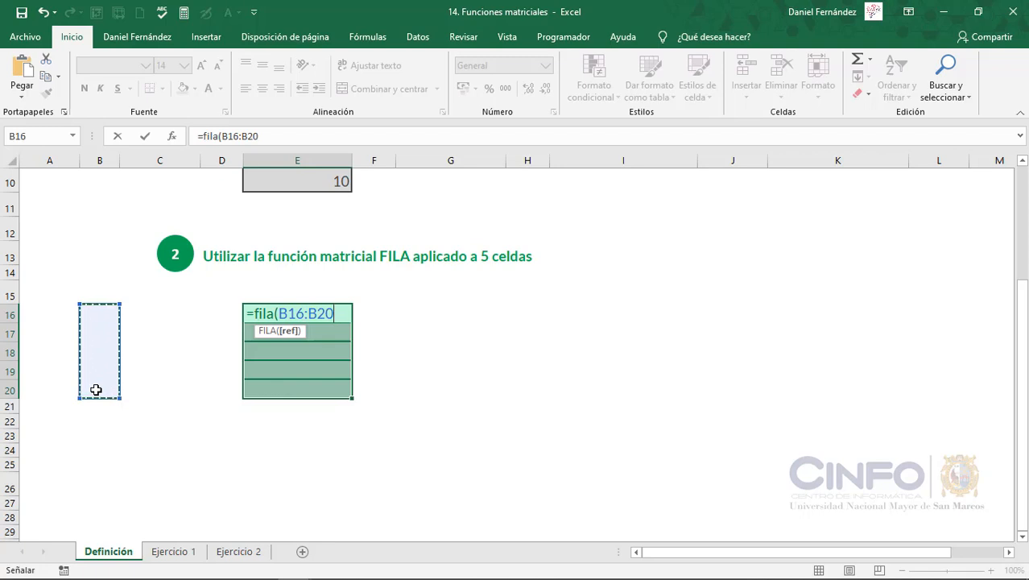
pyautogui.write(')')
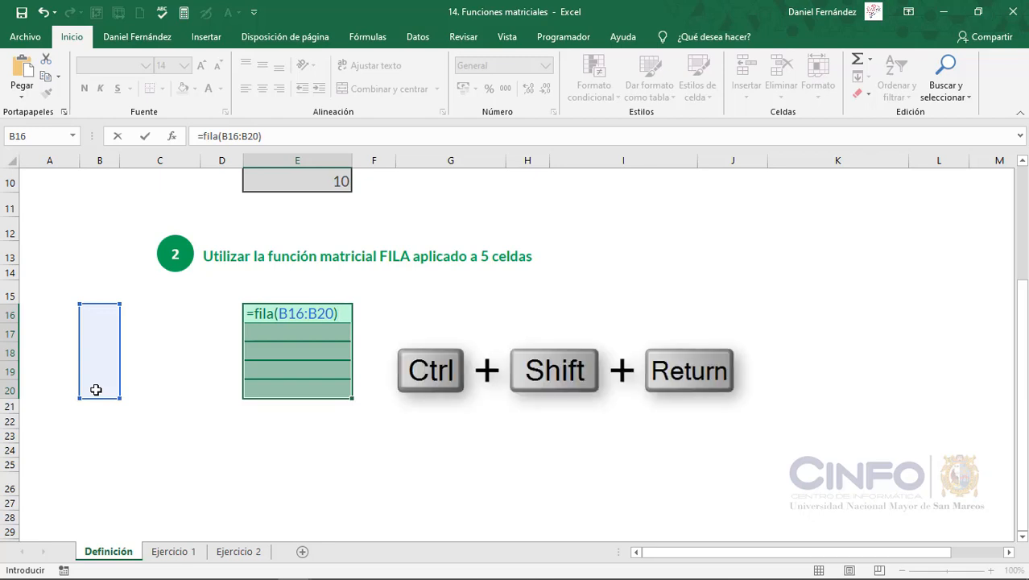
pyautogui.hotkey('ctrl', 'shift', 'Return')
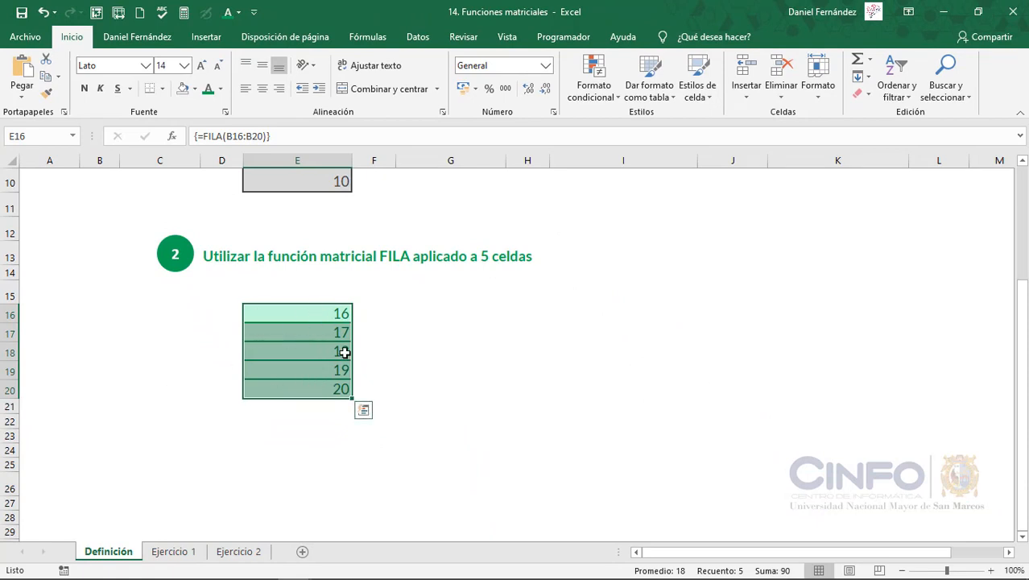
# Step: Try to delete only cell E19 from the FILA array in E16:E20
pyautogui.click(452, 328)
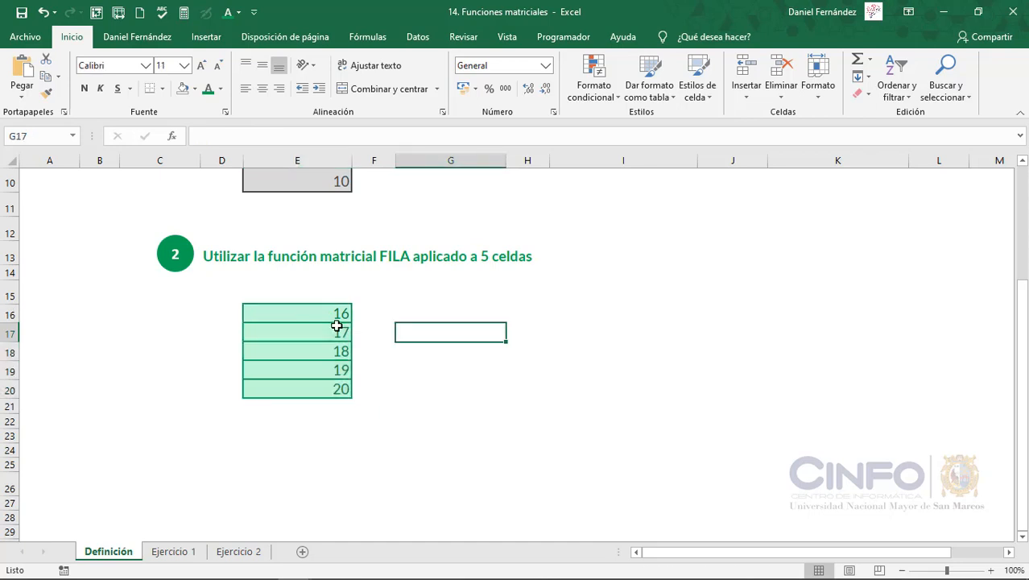
pyautogui.click(319, 369)
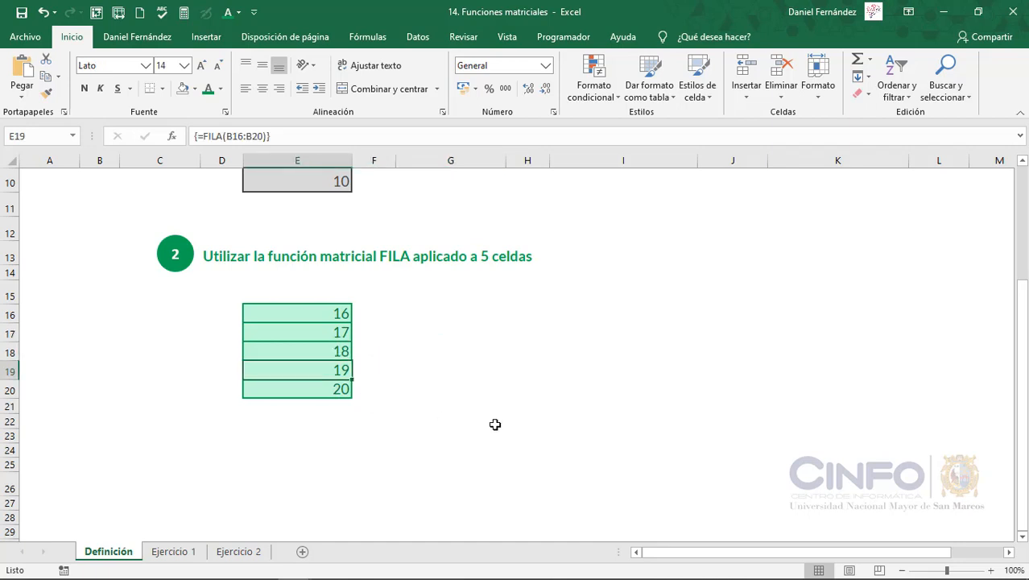
pyautogui.press('Delete')
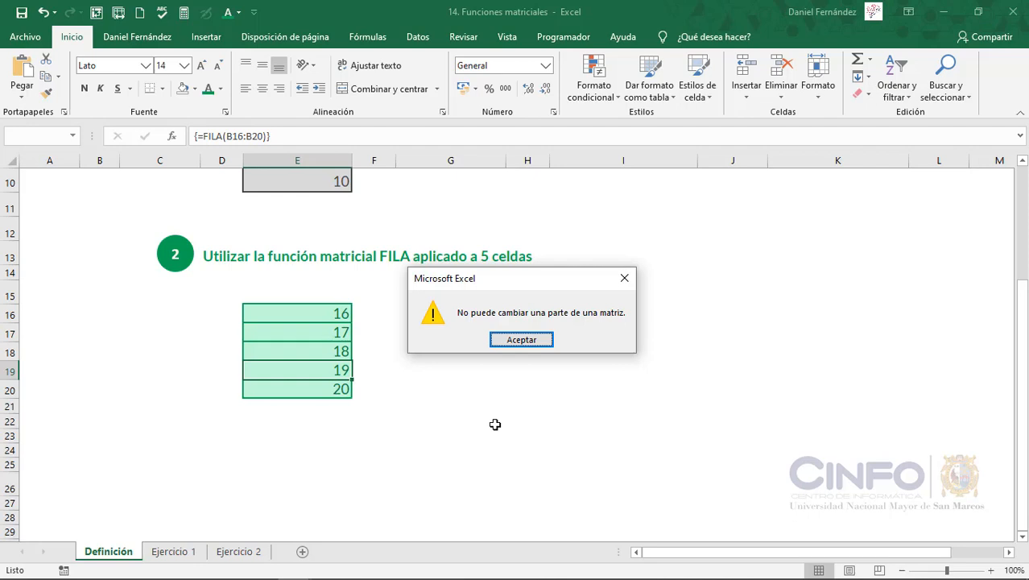
pyautogui.click(521, 341)
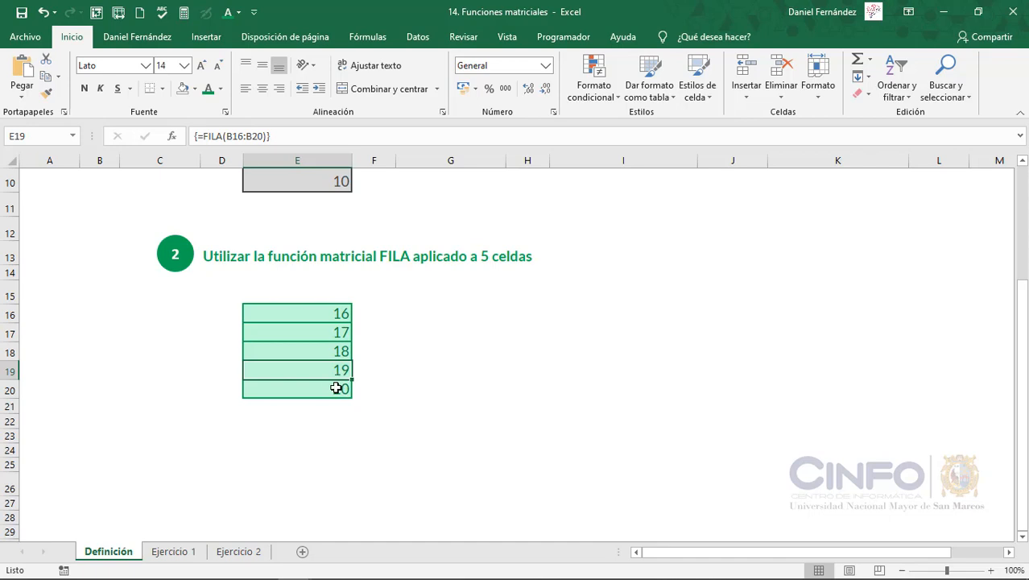
# Step: Enter the ordinary formula =SUMA(FILA(I10:I14)) in cell G10
pyautogui.scroll(2, 336, 388)
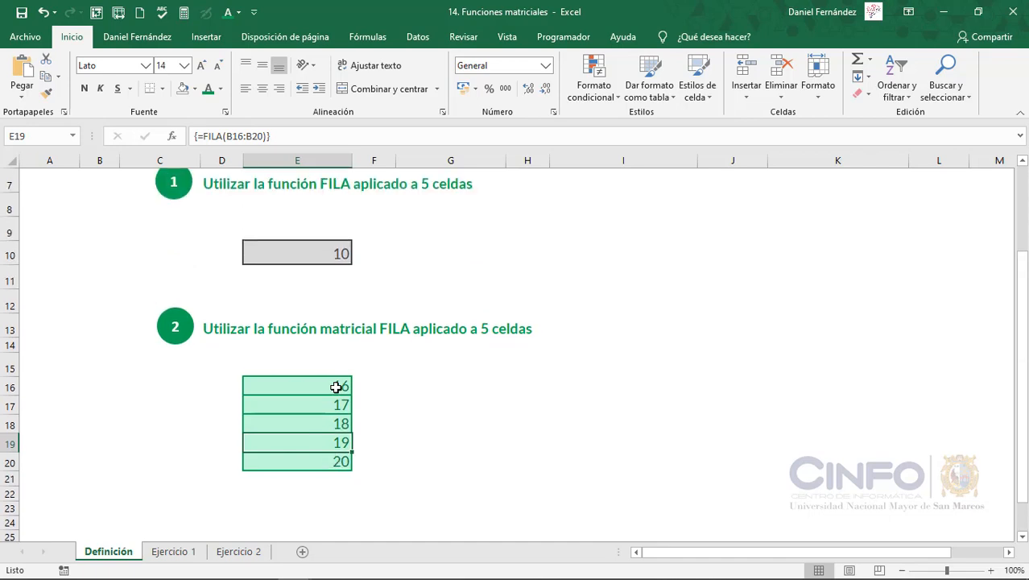
pyautogui.click(437, 300)
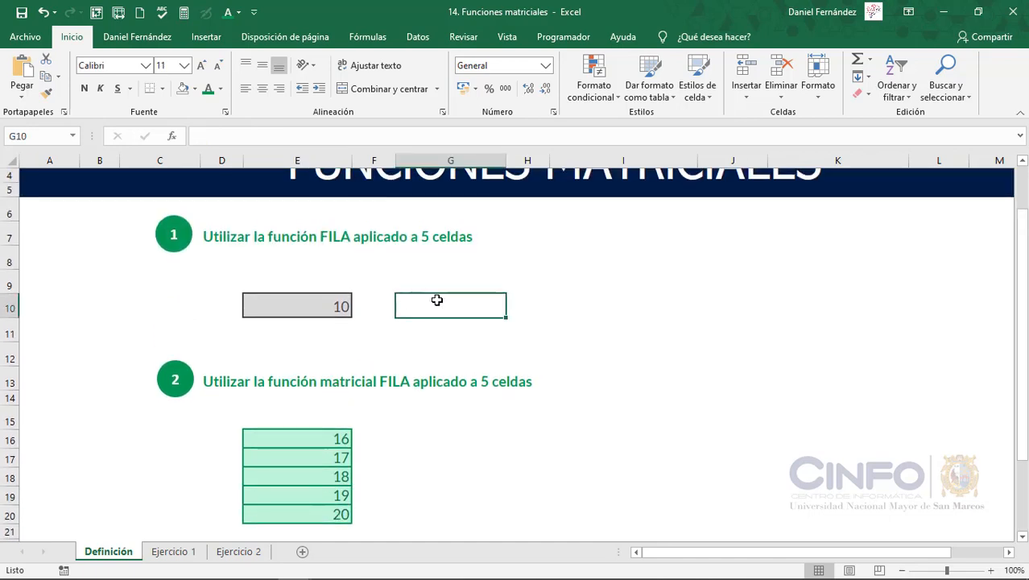
pyautogui.write('=suma(')
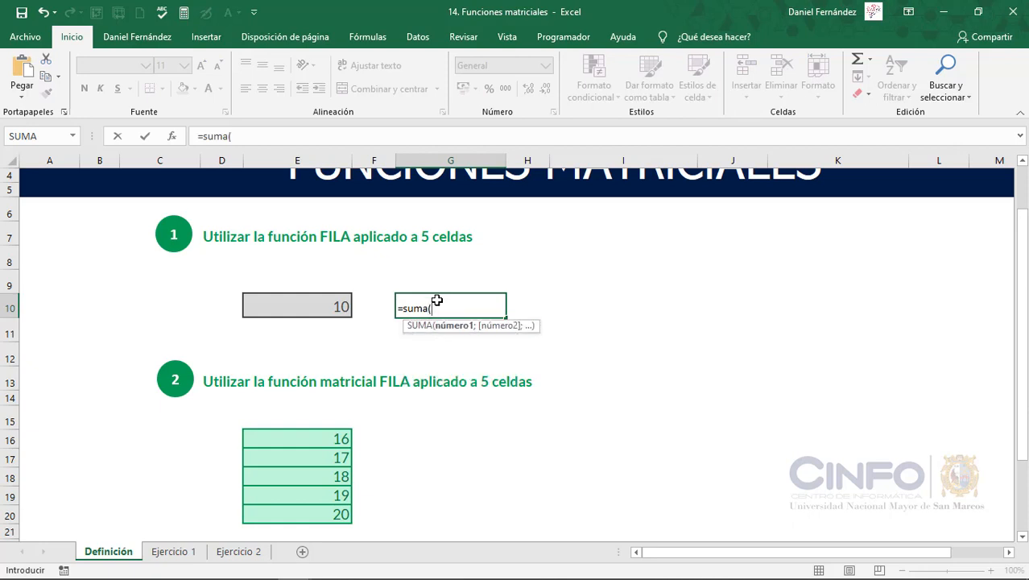
pyautogui.write('fila(')
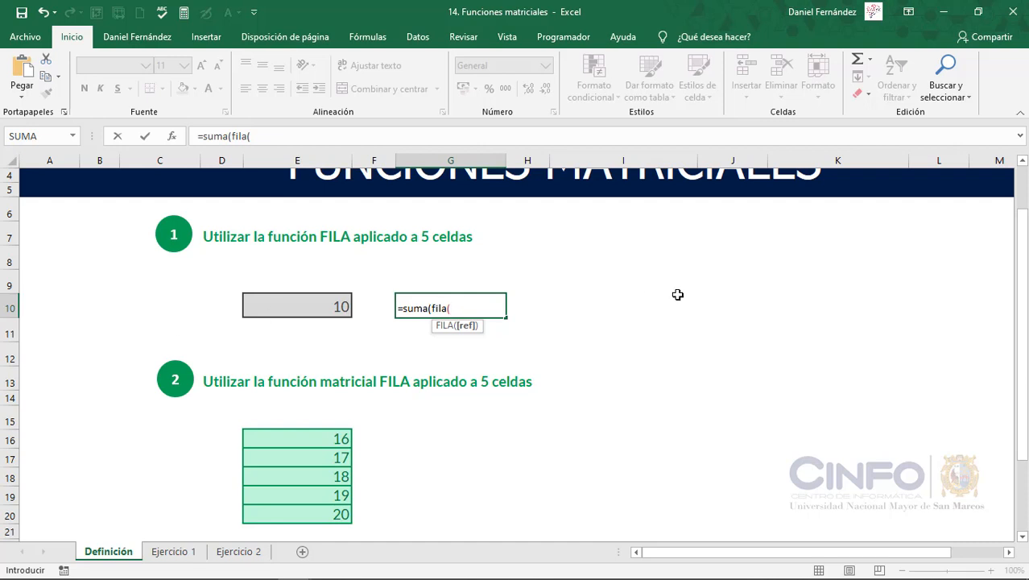
pyautogui.moveTo(646, 304); pyautogui.dragTo(671, 394)
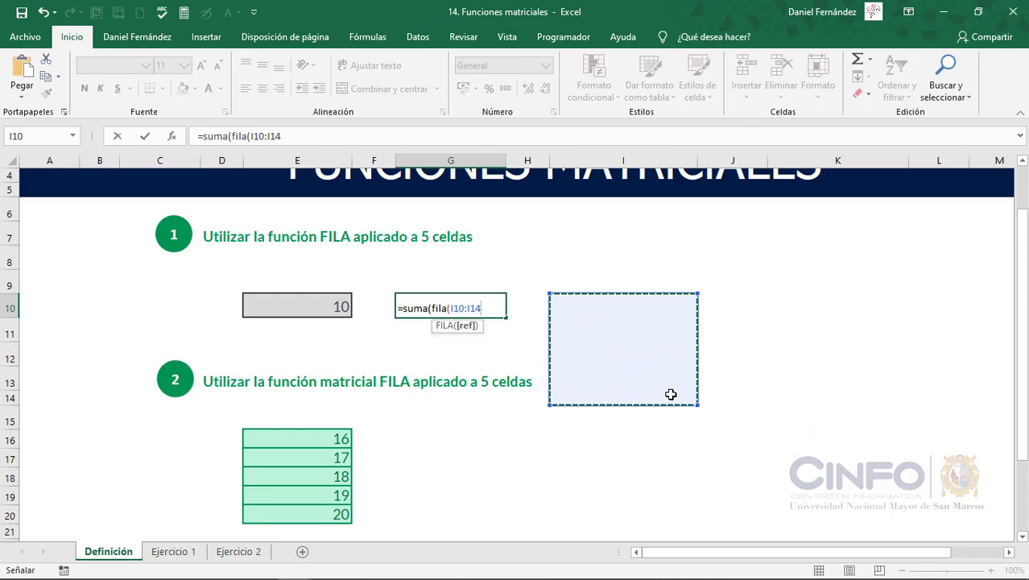
pyautogui.write(')')
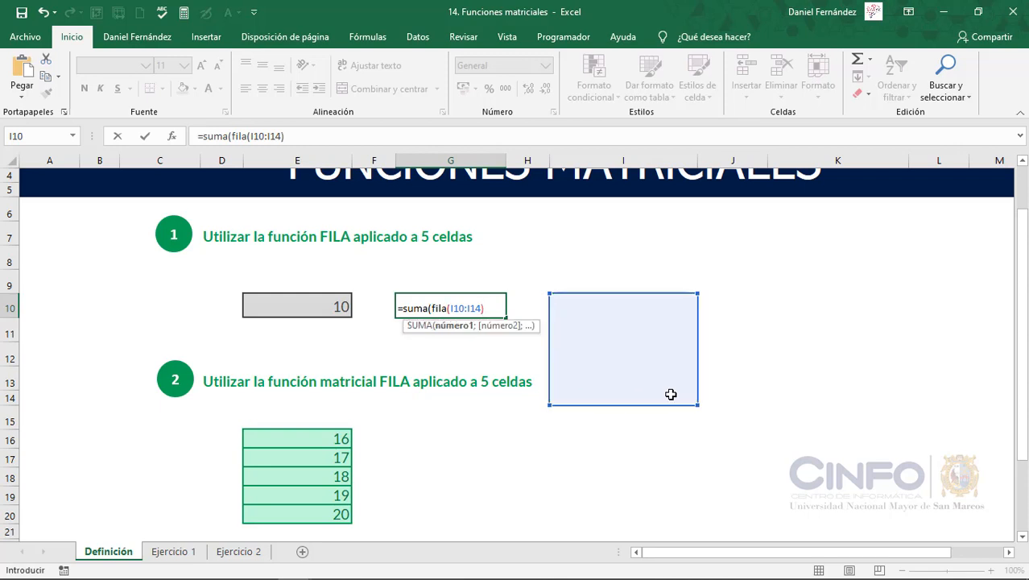
pyautogui.write(')')
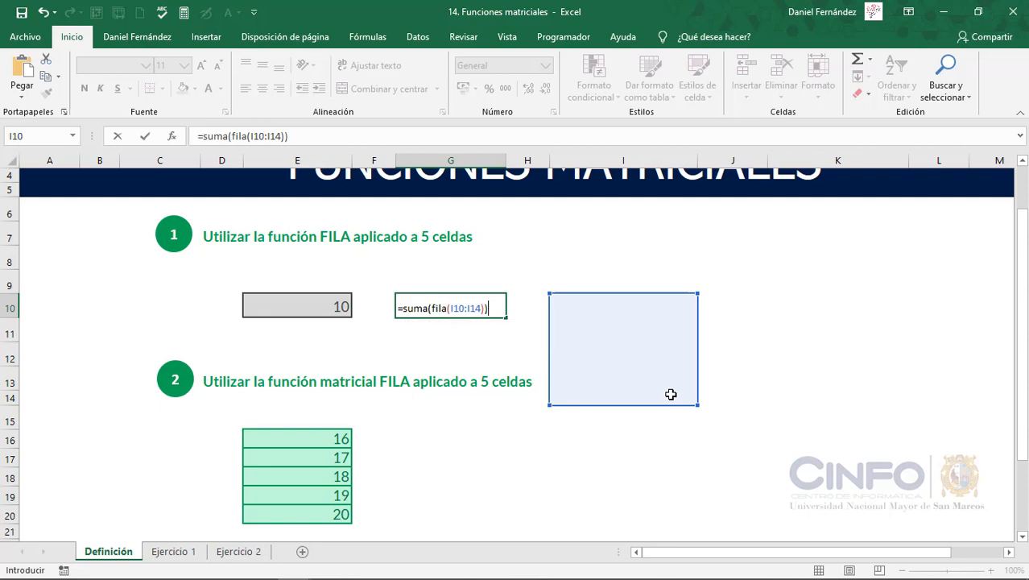
pyautogui.press('Return')
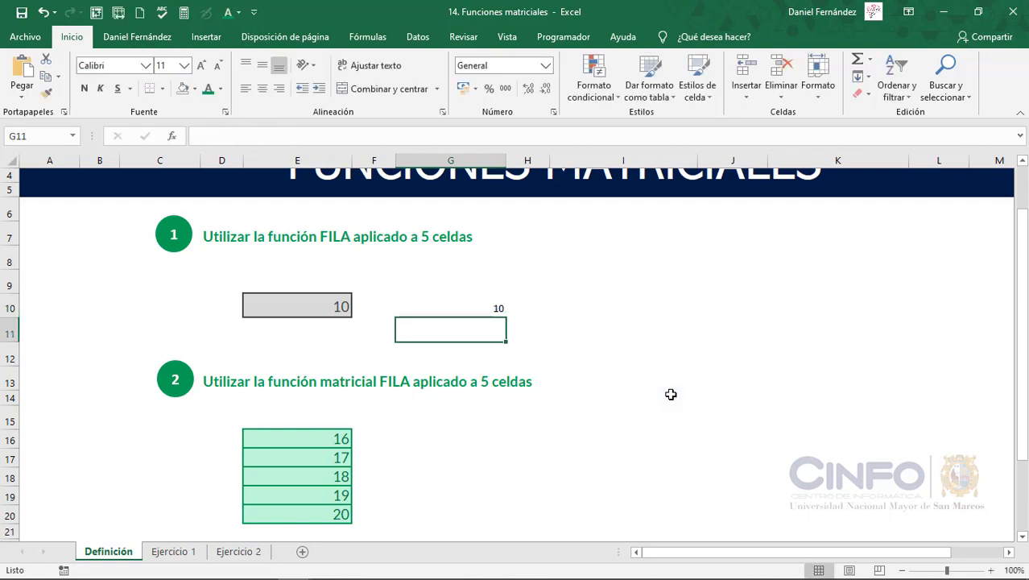
# Step: Convert the SUMA(FILA(I10:I14)) formula in G10 into an array formula
pyautogui.click(468, 312)
pyautogui.doubleClick(468, 312)
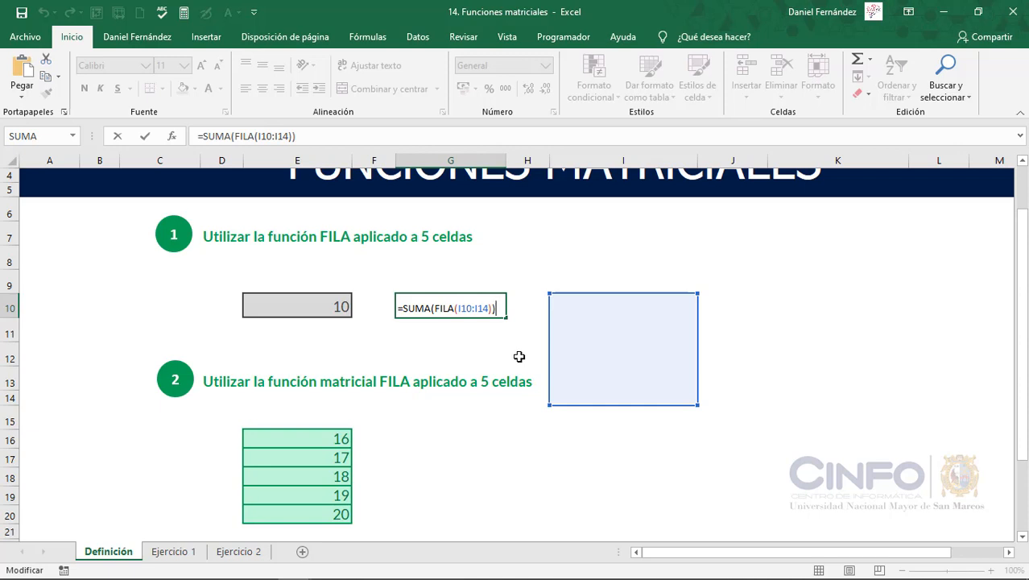
pyautogui.hotkey('ctrl', 'shift', 'Return')
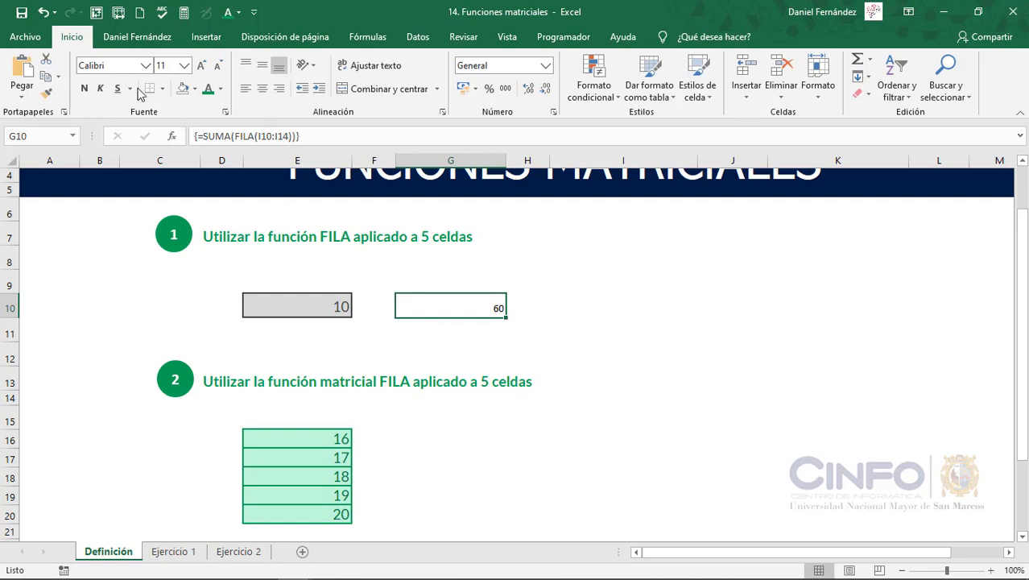
# Step: Increase the font size of the result in G10 to 16
pyautogui.click(201, 66)
pyautogui.click(200, 66)
pyautogui.click(201, 66)
pyautogui.click(328, 296)
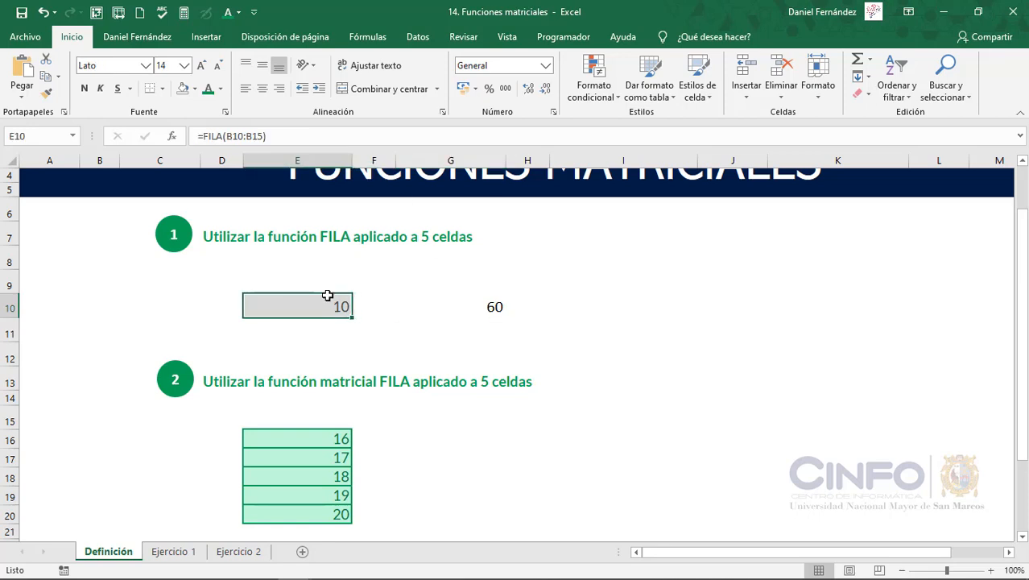
# Step: Copy the array formula from G10 into H10 and re-enter the copy as an ordinary formula
pyautogui.click(425, 301)
pyautogui.hotkey('ctrl', 'c')
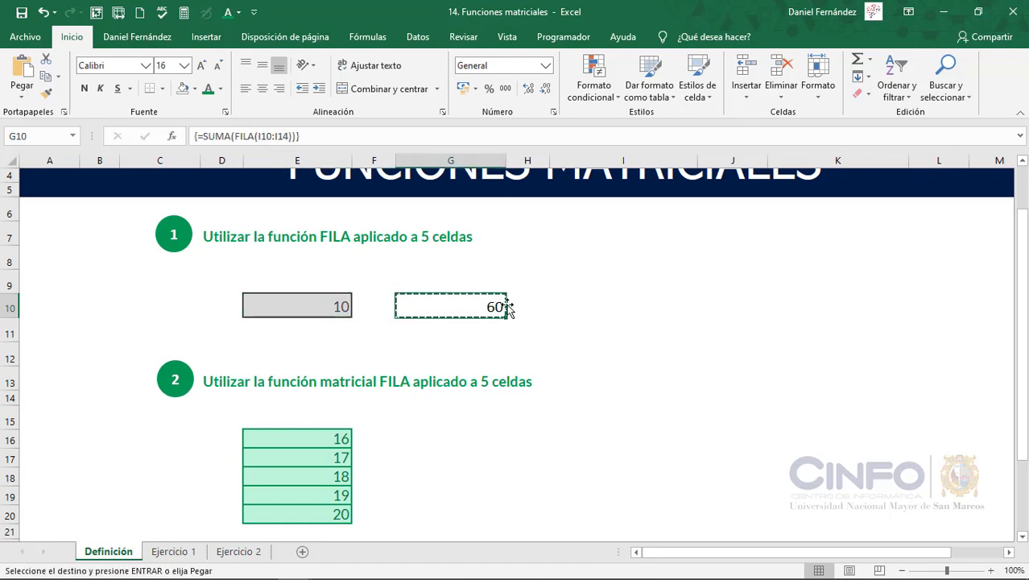
pyautogui.click(531, 304)
pyautogui.hotkey('ctrl', 'v')
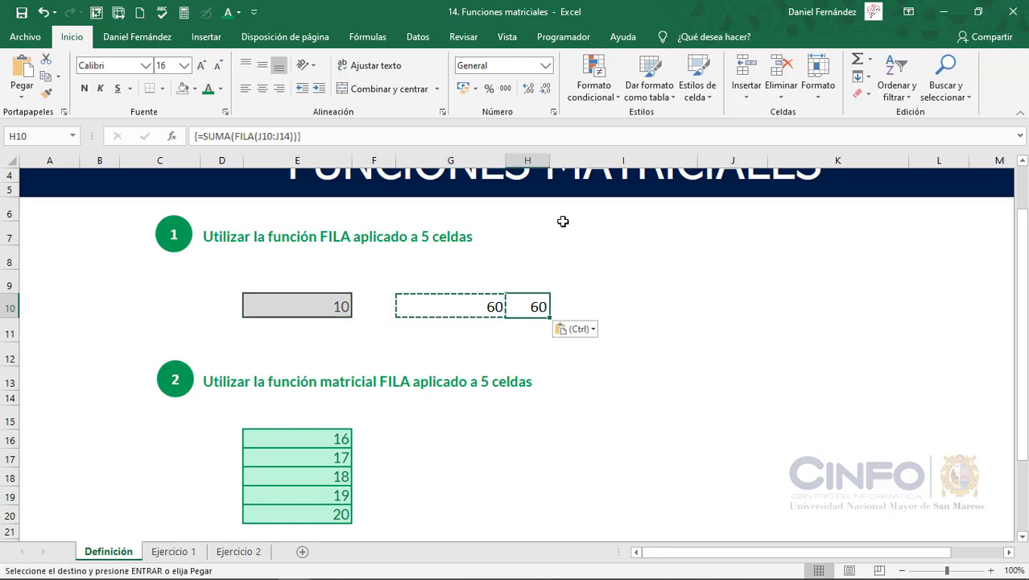
pyautogui.press('Escape')
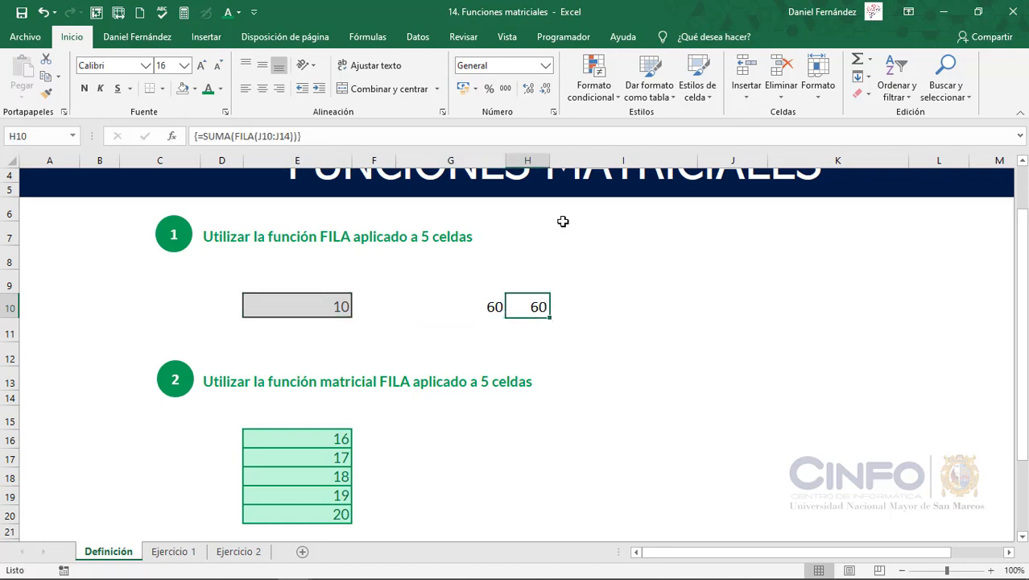
pyautogui.doubleClick(516, 306)
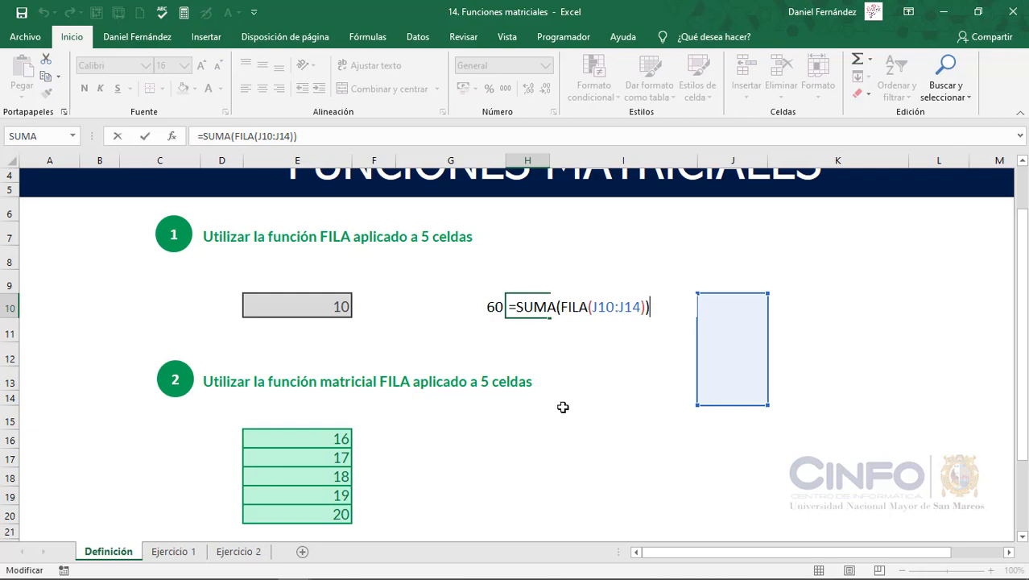
pyautogui.press('Return')
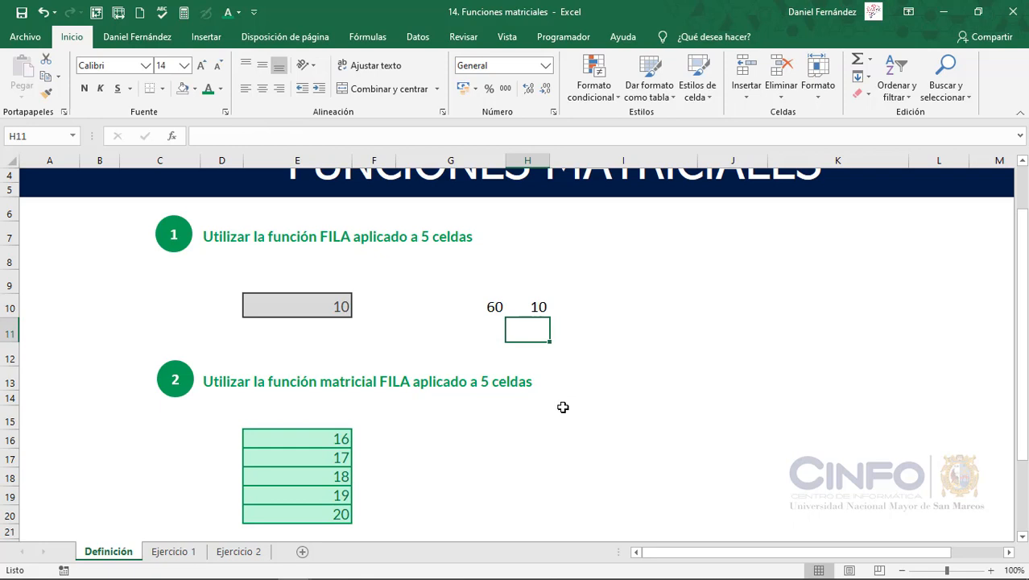
# Step: Compare the array formula in G10 with the ordinary formula in H10
pyautogui.click(483, 313)
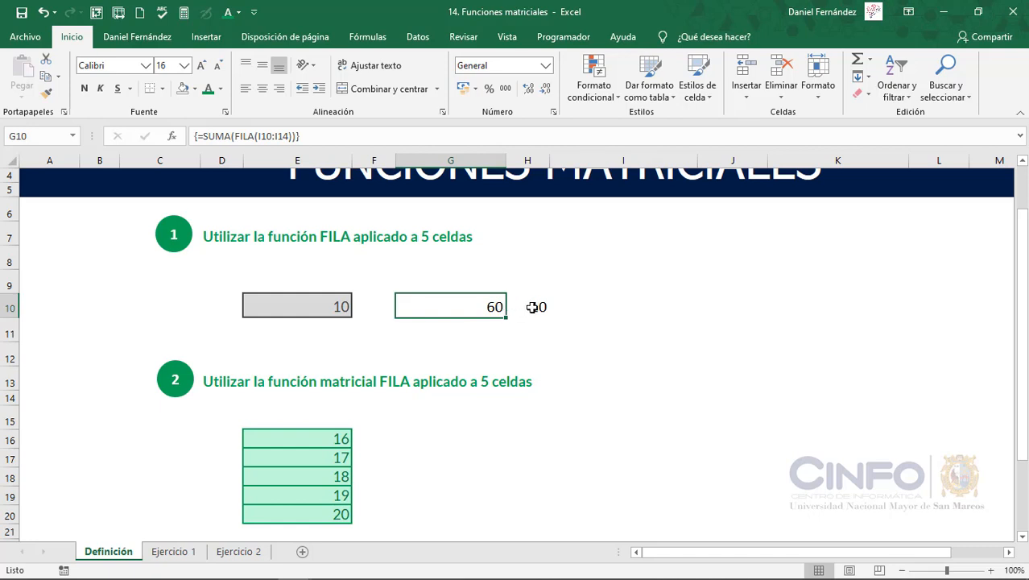
pyautogui.click(523, 306)
pyautogui.click(487, 311)
pyautogui.click(524, 306)
pyautogui.click(487, 307)
pyautogui.click(525, 308)
pyautogui.click(471, 306)
pyautogui.click(528, 306)
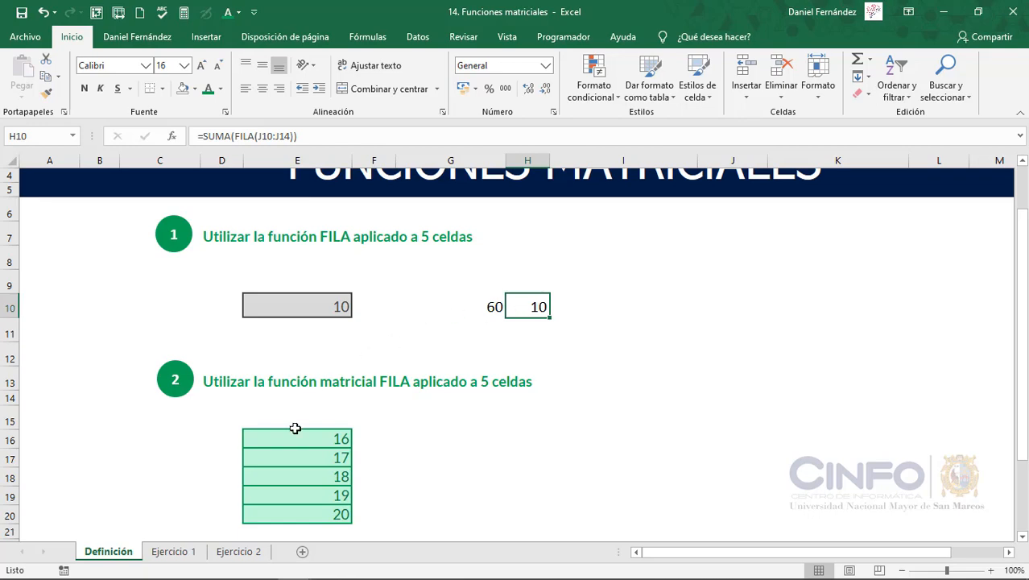
# Step: On the Ejercicio 1 sheet, select F20:H23 and enter =F11:H14*D17 as an ordinary formula in its first cell
pyautogui.click(173, 552)
pyautogui.scroll(2, 298, 377)
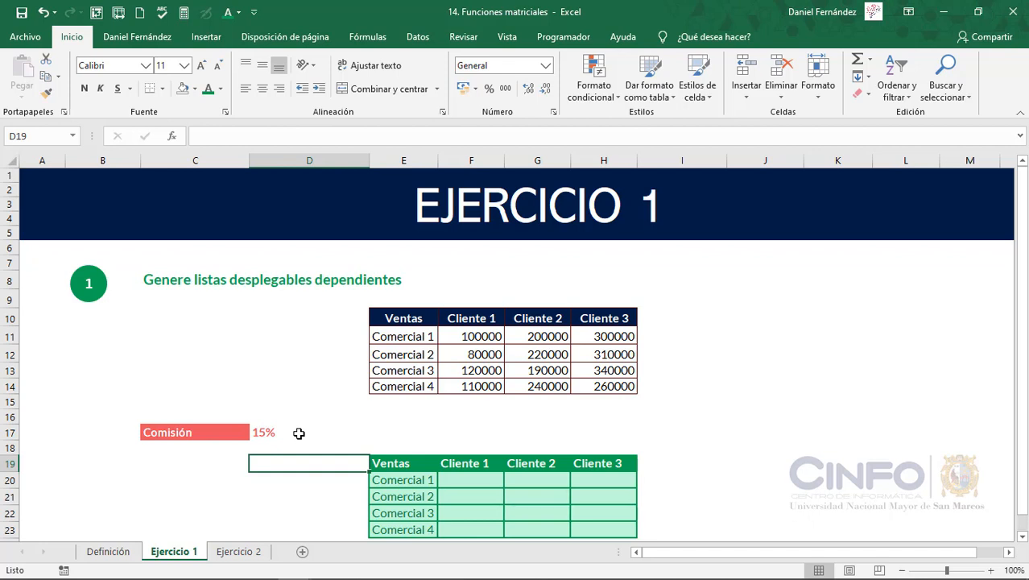
pyautogui.moveTo(467, 477); pyautogui.dragTo(604, 528)
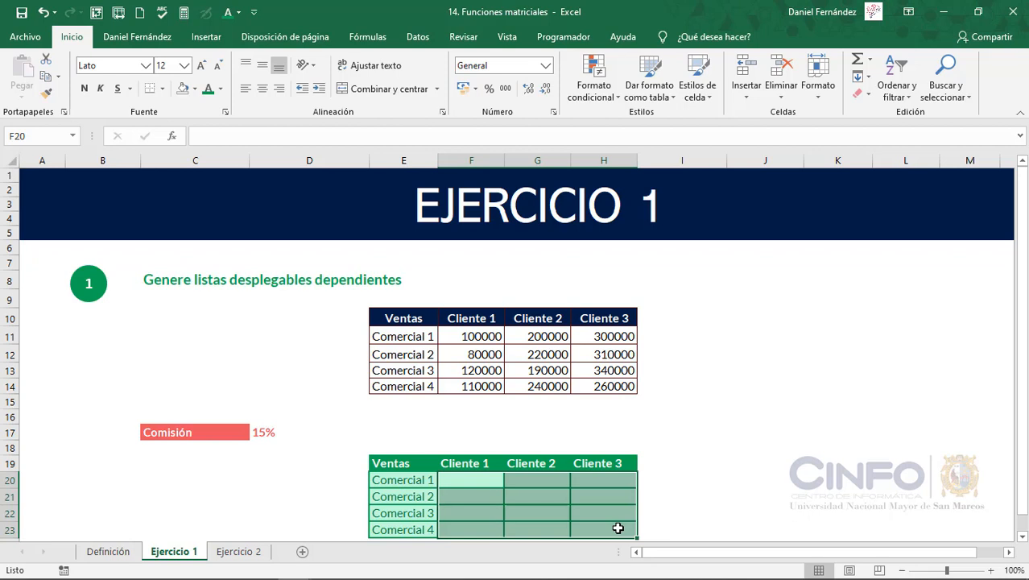
pyautogui.write('=')
pyautogui.click(494, 338)
pyautogui.moveTo(495, 338); pyautogui.dragTo(633, 386)
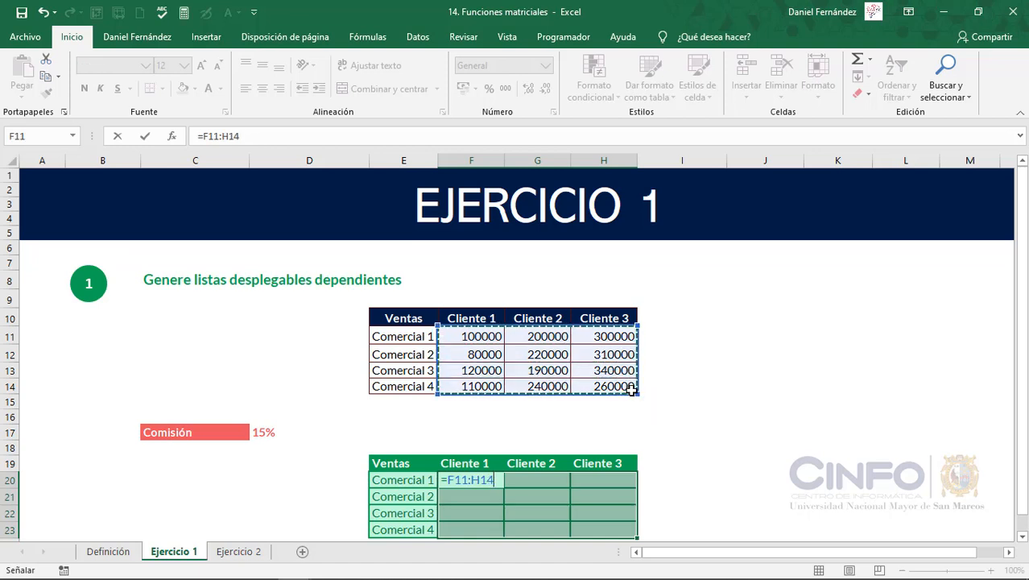
pyautogui.write('*')
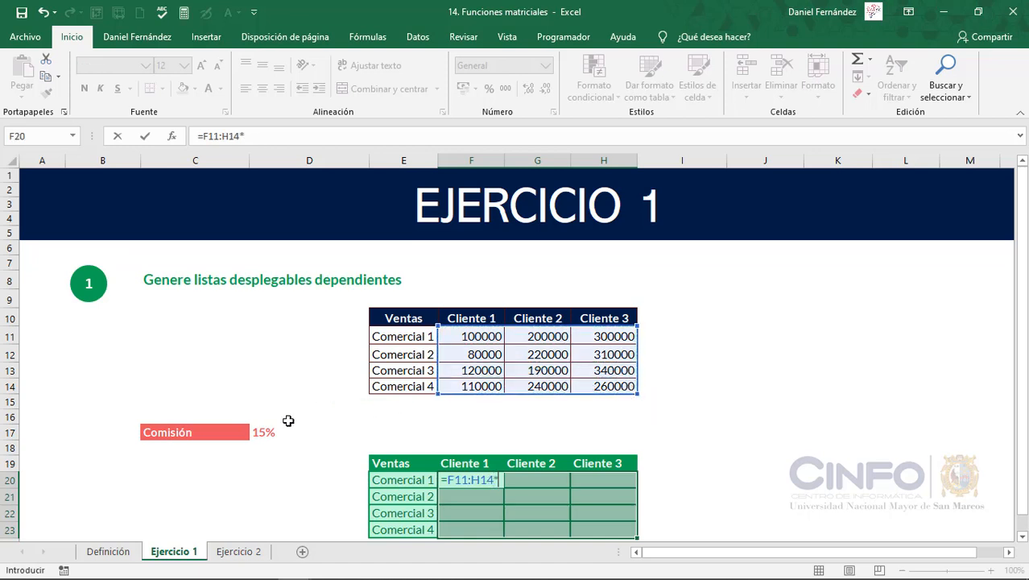
pyautogui.click(268, 433)
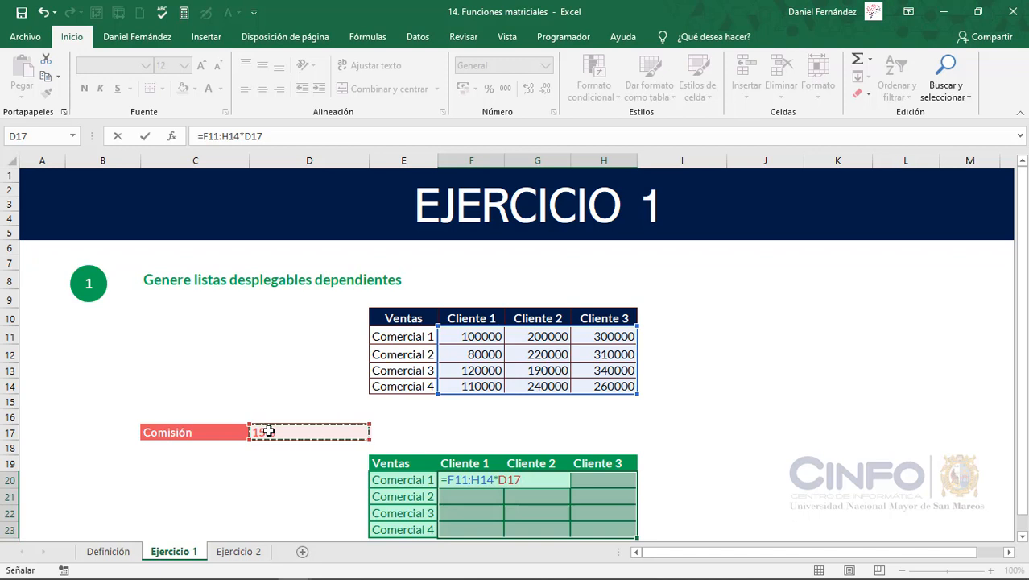
pyautogui.press('Return')
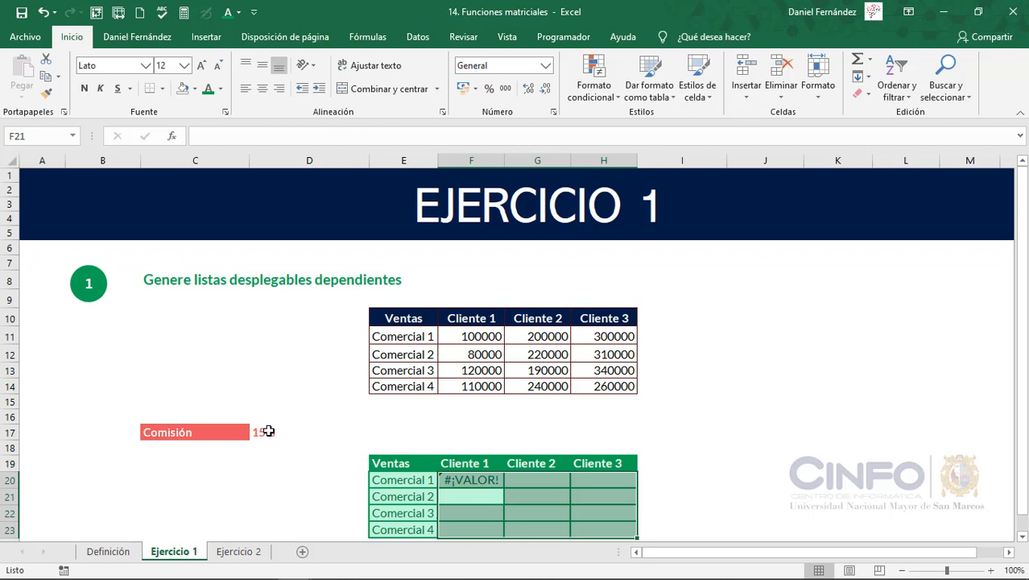
# Step: Re-enter =F11:H14*D17 as an array formula across the whole range F20:H23
pyautogui.moveTo(492, 480); pyautogui.dragTo(591, 534)
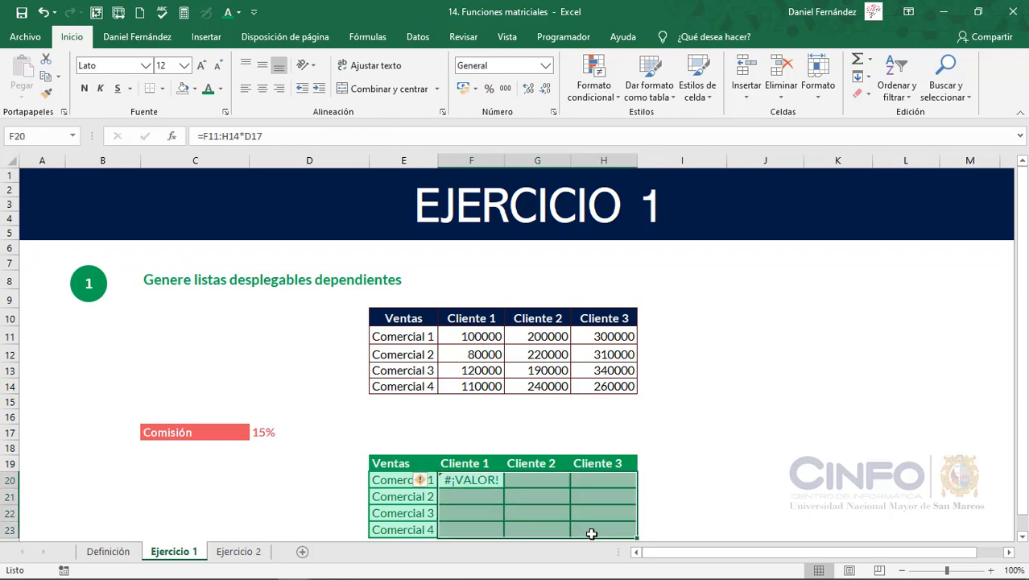
pyautogui.press('F2')
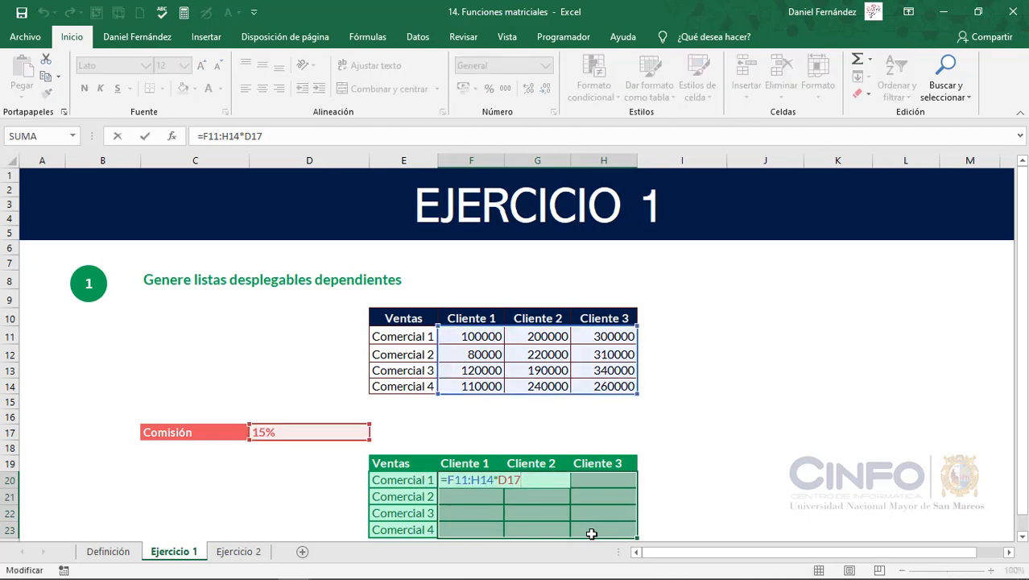
pyautogui.hotkey('ctrl', 'shift', 'Return')
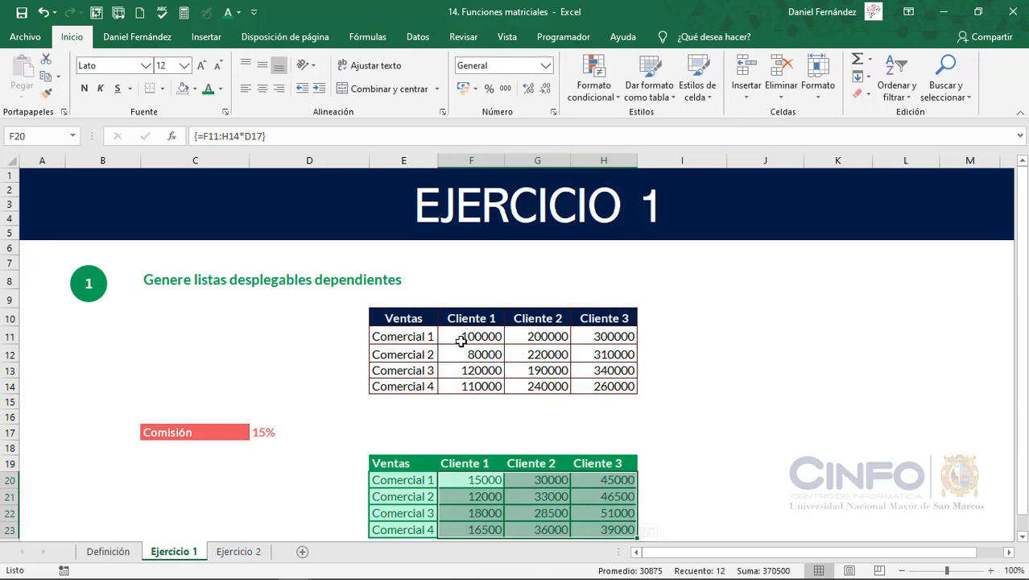
# Step: Inspect the array formula in several cells of the commission range F20:H23
pyautogui.click(449, 481)
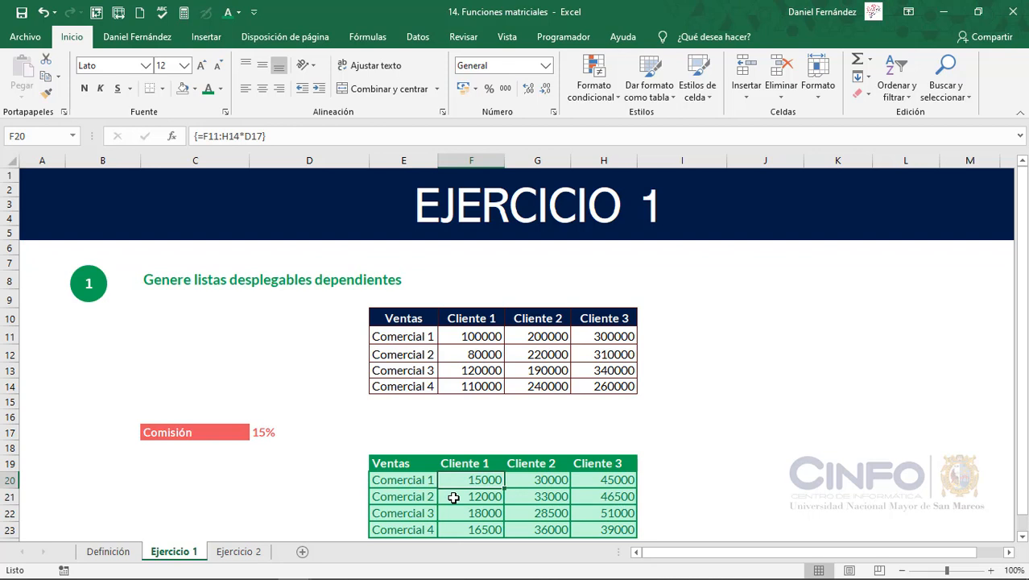
pyautogui.scroll(-1, 454, 496)
pyautogui.click(533, 455)
pyautogui.click(592, 454)
pyautogui.click(597, 470)
pyautogui.click(592, 485)
pyautogui.scroll(1, 542, 492)
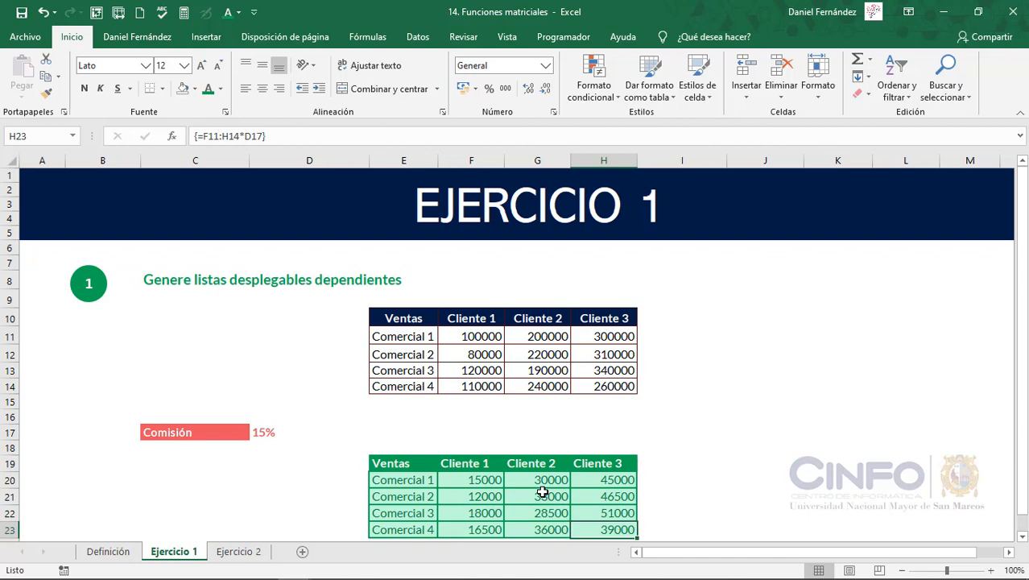
# Step: Open the Ejercicio 2 sheet and review the SECTOR, AREA and MONTO cells in row 13 of the summary table
pyautogui.click(256, 552)
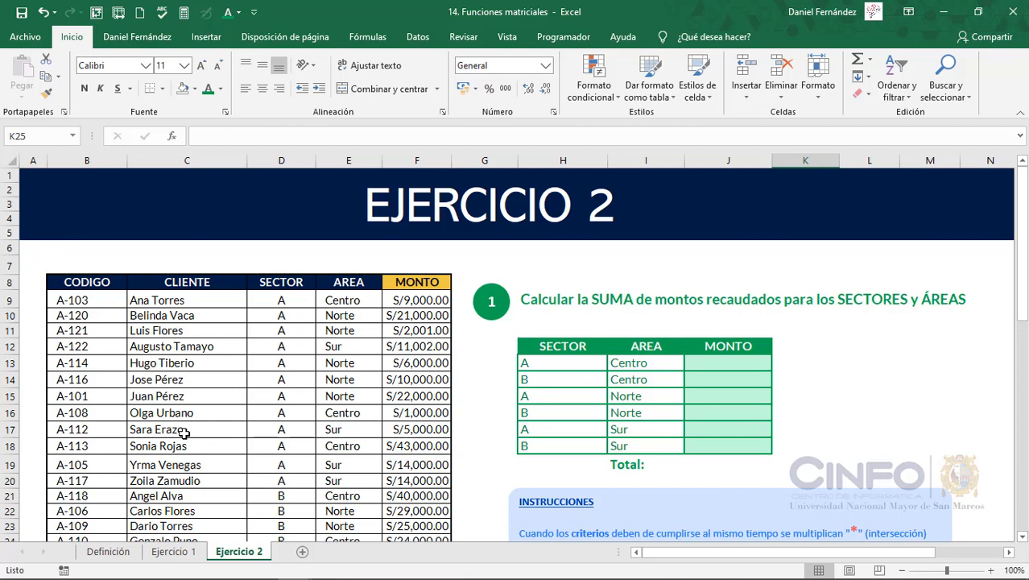
pyautogui.click(589, 363)
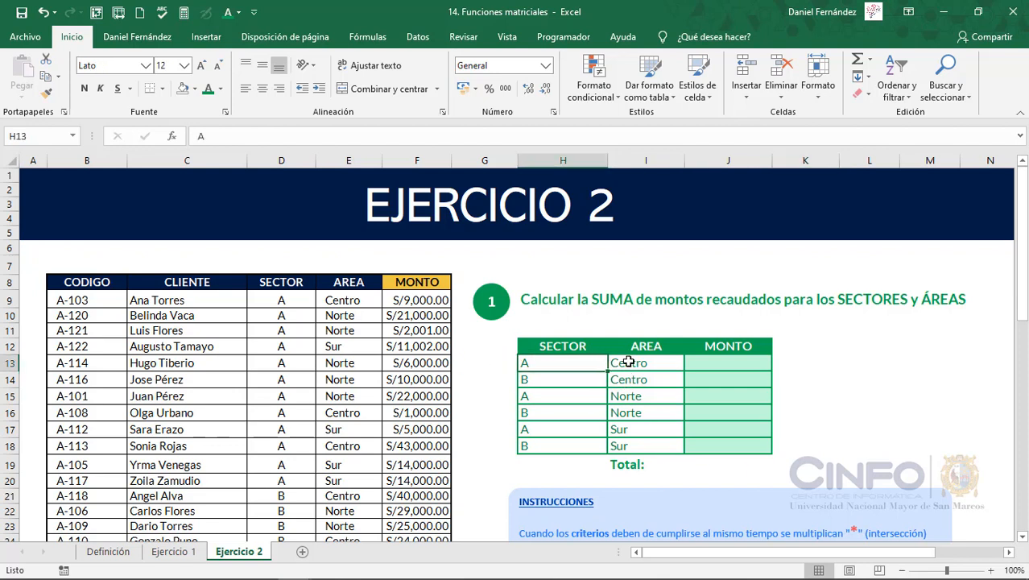
pyautogui.click(628, 362)
pyautogui.click(718, 362)
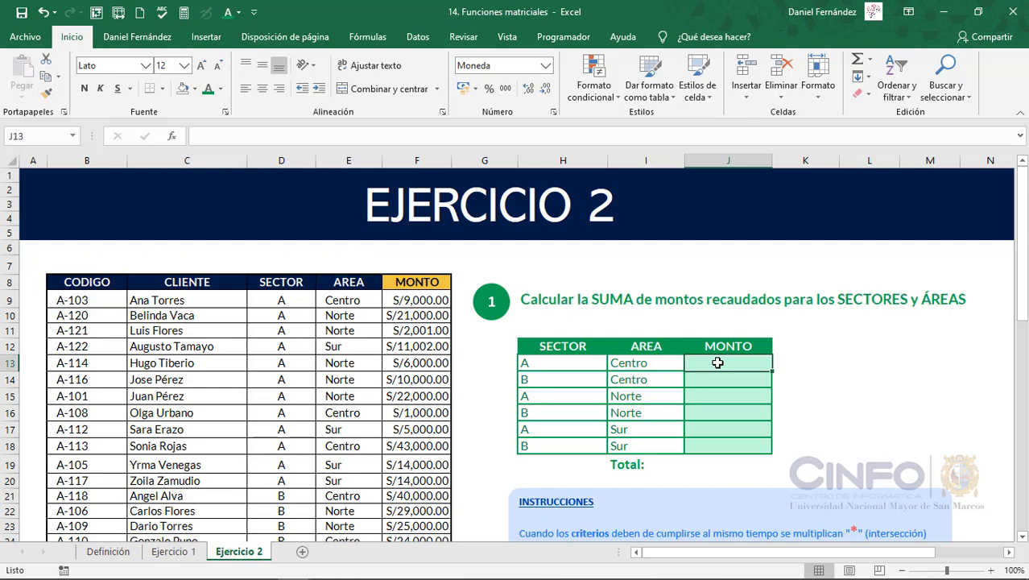
# Step: Create named ranges for the SECTOR, AREA and MONTO columns from D8:F30, using only the top row as names
pyautogui.click(281, 282)
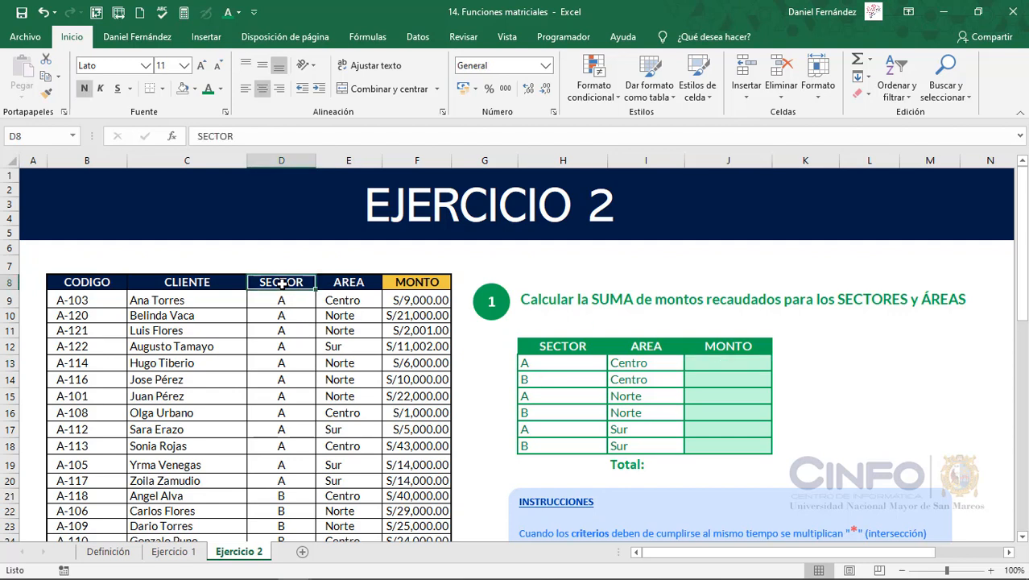
pyautogui.hotkey('shift', 'Right')
pyautogui.hotkey('shift', 'Right')
pyautogui.hotkey('ctrl', 'shift', 'Down')
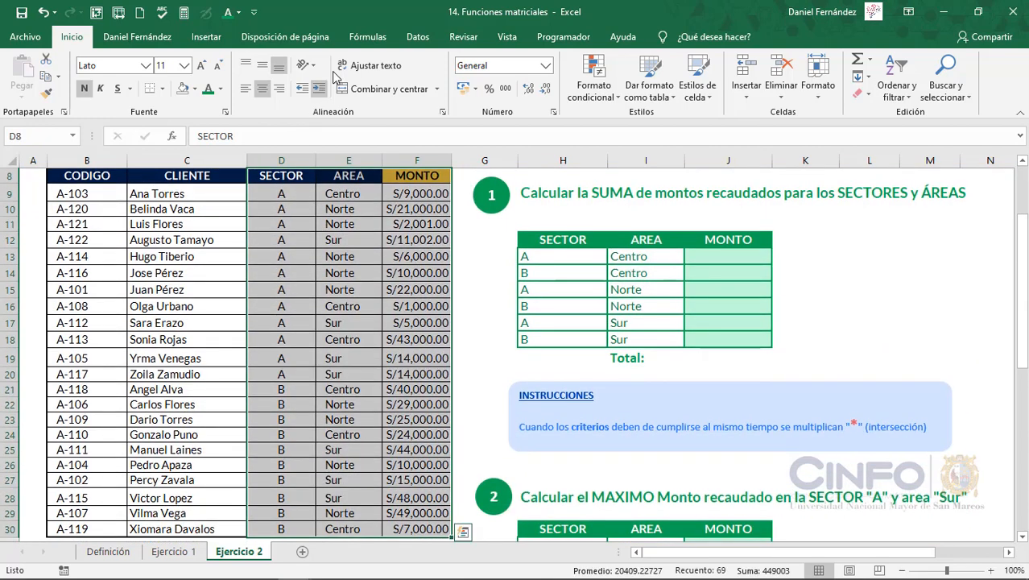
pyautogui.click(367, 36)
pyautogui.click(529, 97)
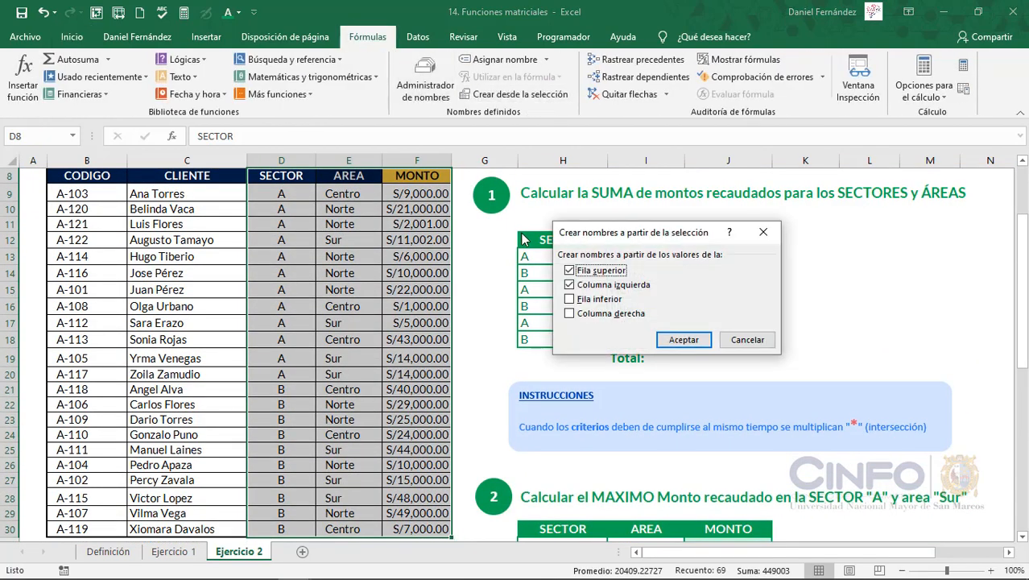
pyautogui.click(596, 285)
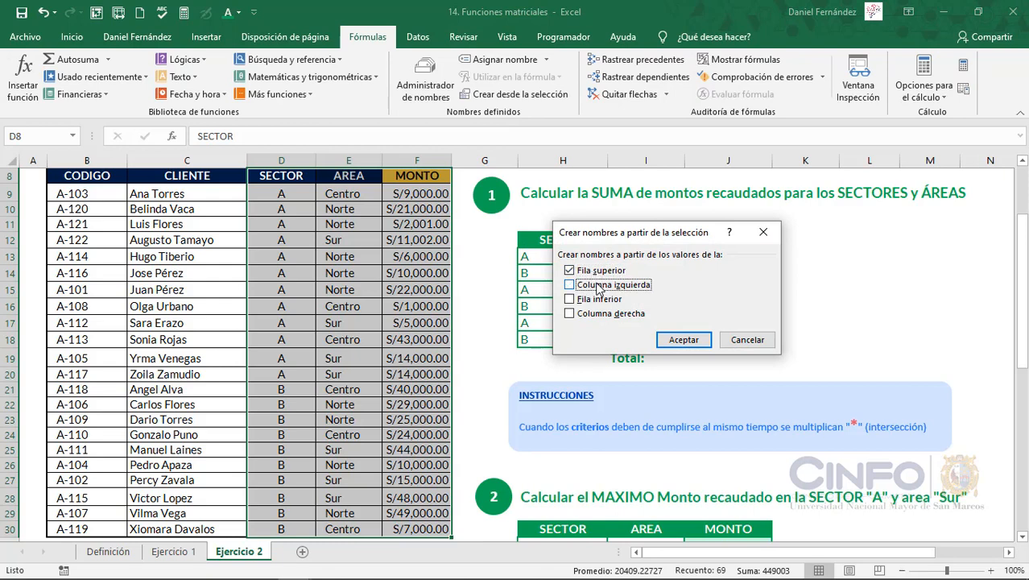
pyautogui.click(689, 343)
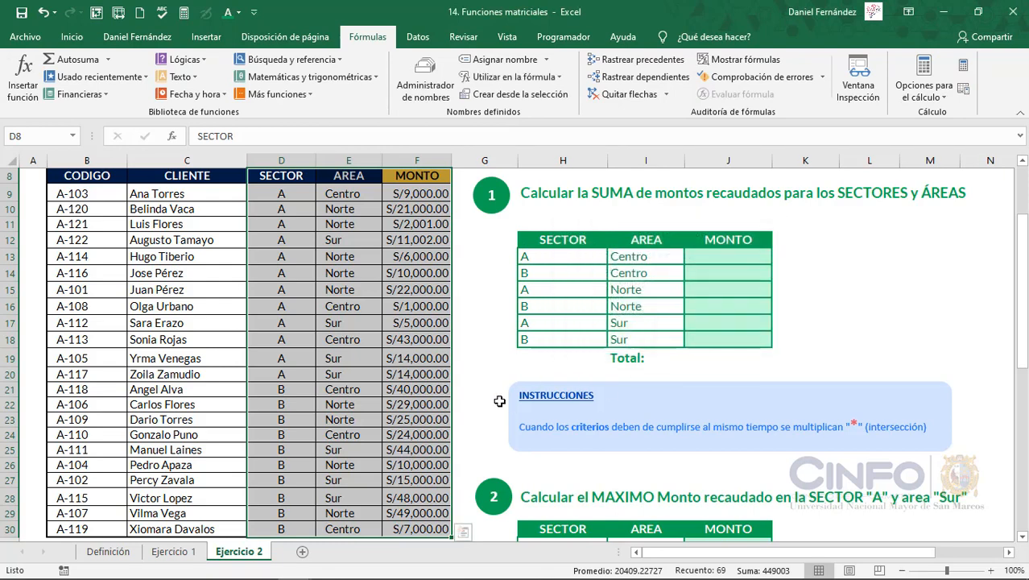
# Step: In J13, begin a SUMA formula with a nested SI that tests AREA=I13
pyautogui.scroll(3, 499, 402)
pyautogui.click(719, 364)
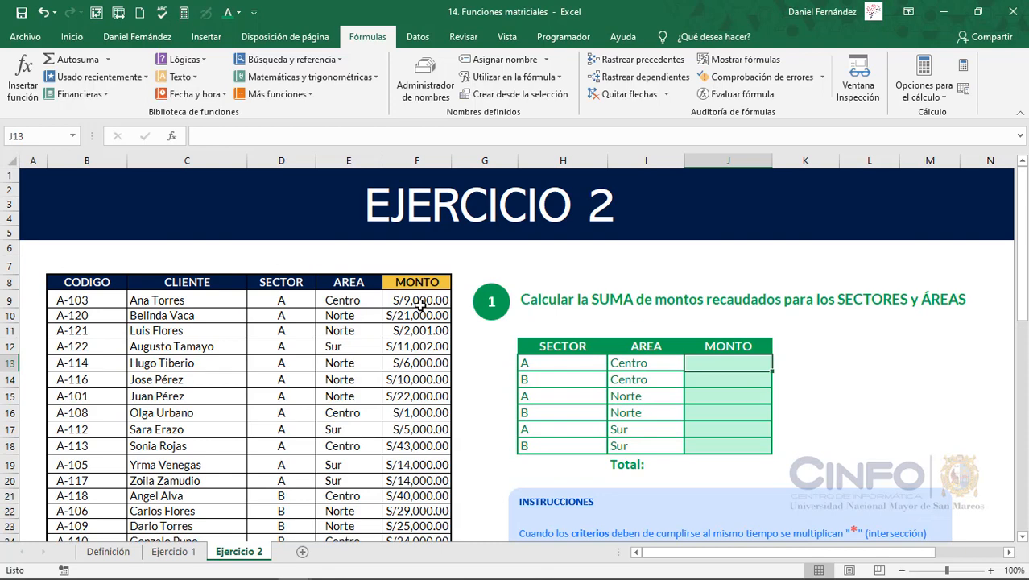
pyautogui.write('=suma')
pyautogui.press('Tab')
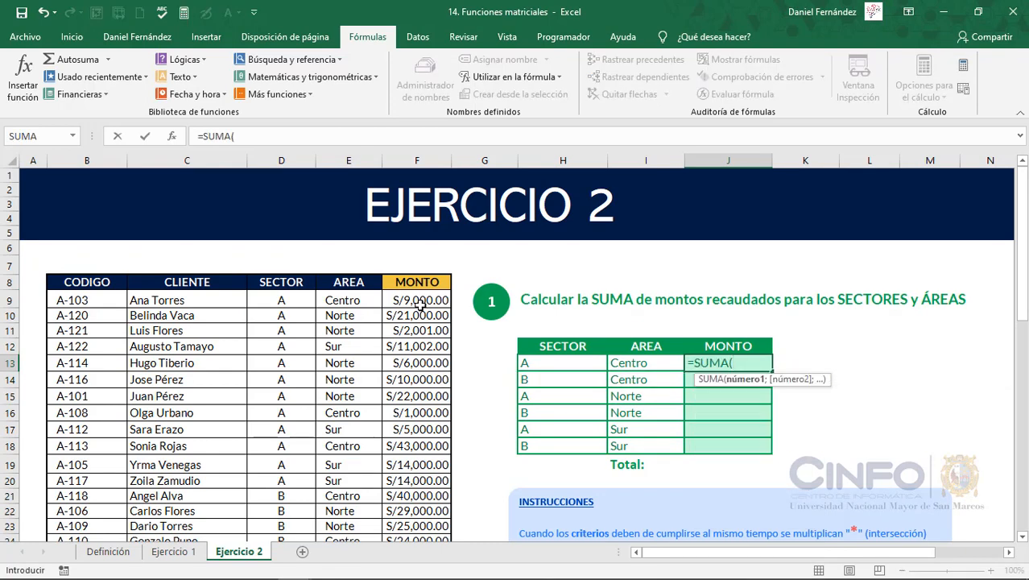
pyautogui.write('si')
pyautogui.write('(')
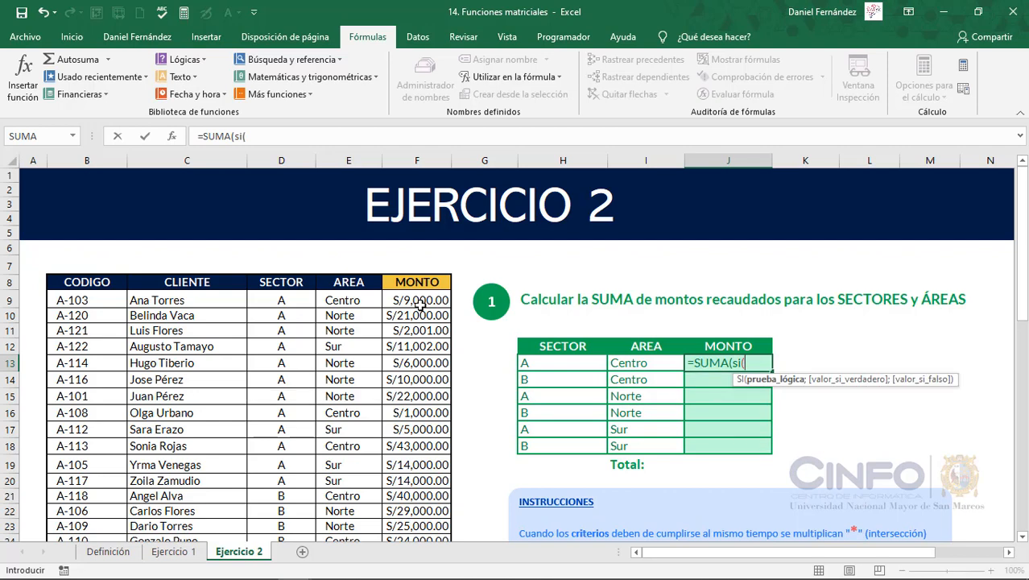
pyautogui.write('area')
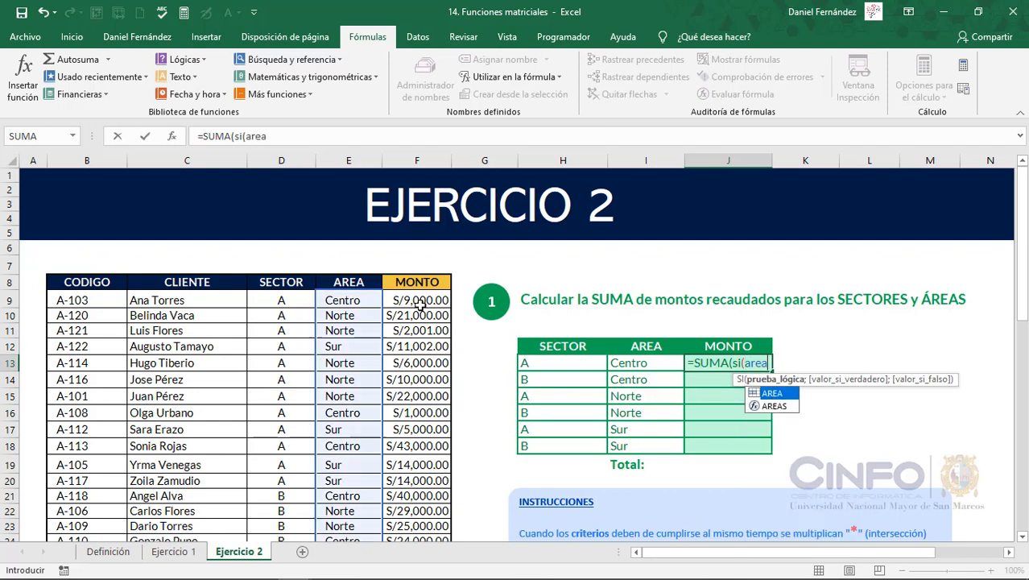
pyautogui.press('Tab')
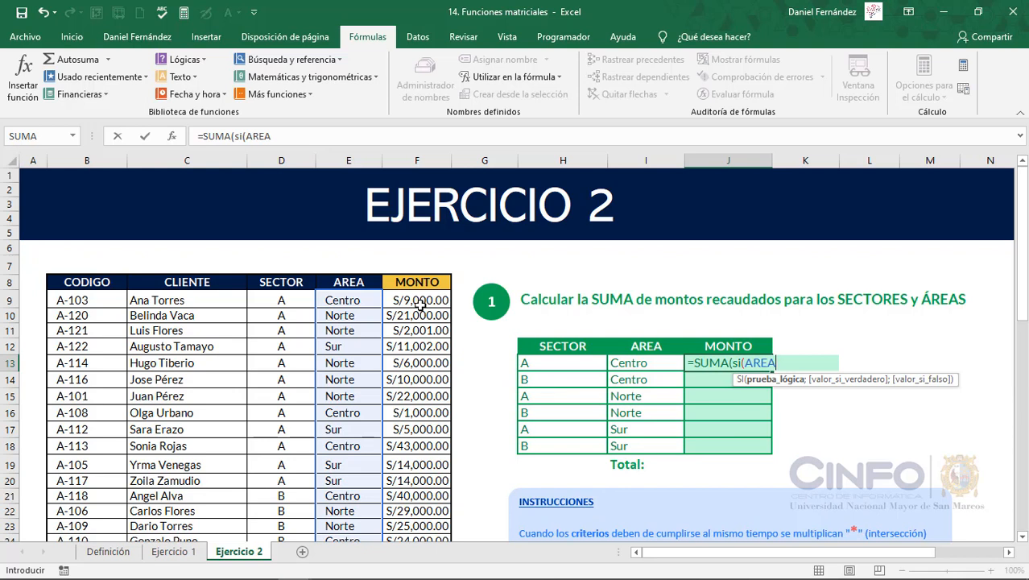
pyautogui.write('=')
pyautogui.click(638, 363)
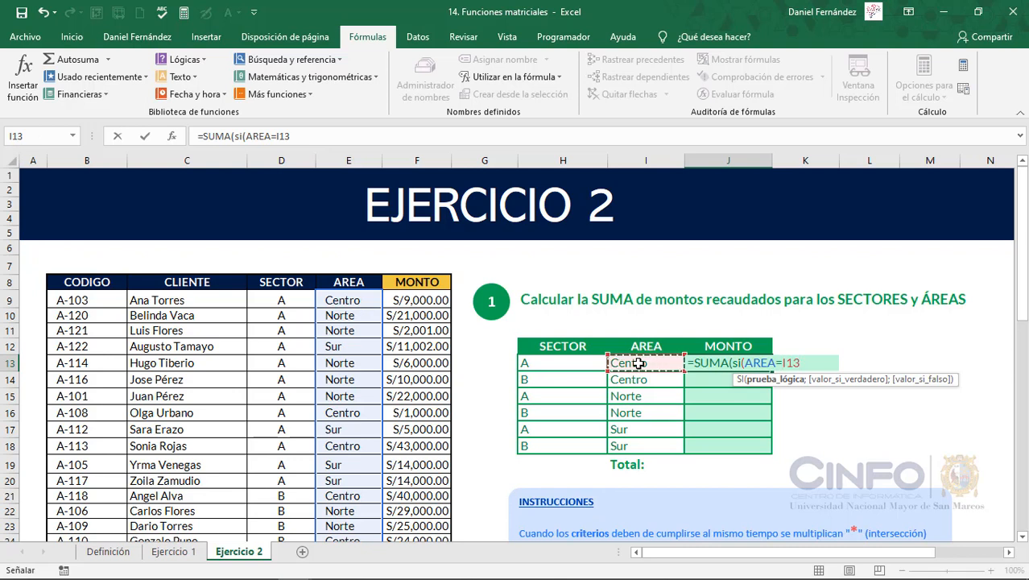
# Step: Enclose the AREA=I13 condition in parentheses and multiply it by the condition (SECTOR=H13) as the SI test
pyautogui.write(')')
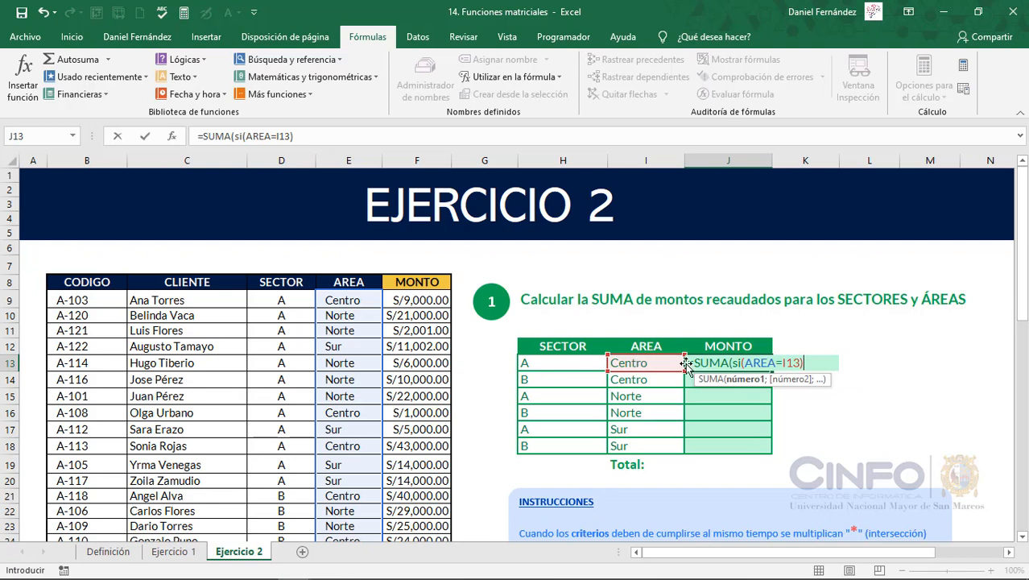
pyautogui.click(746, 362)
pyautogui.write('(')
pyautogui.click(825, 364)
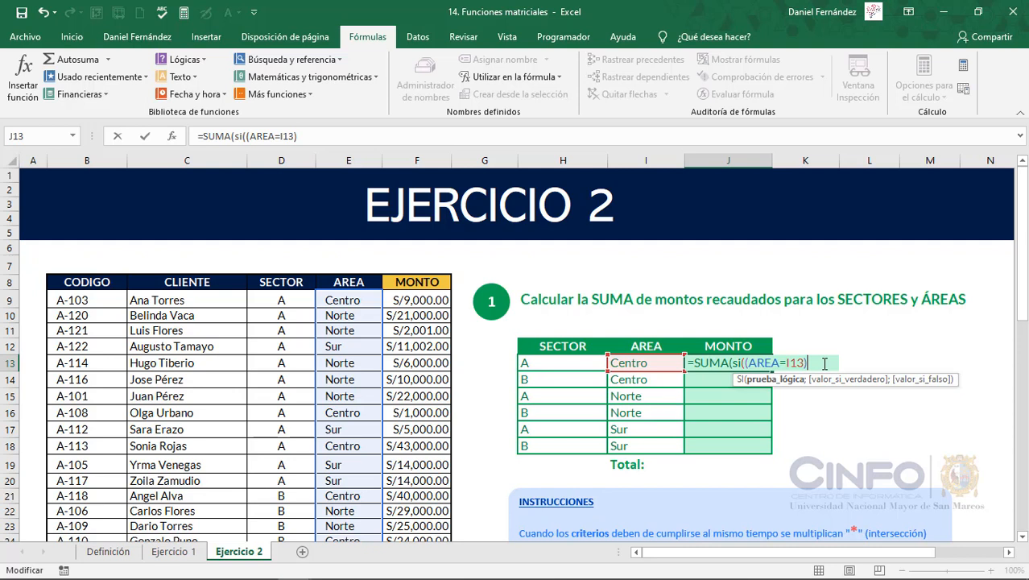
pyautogui.write('*(sec')
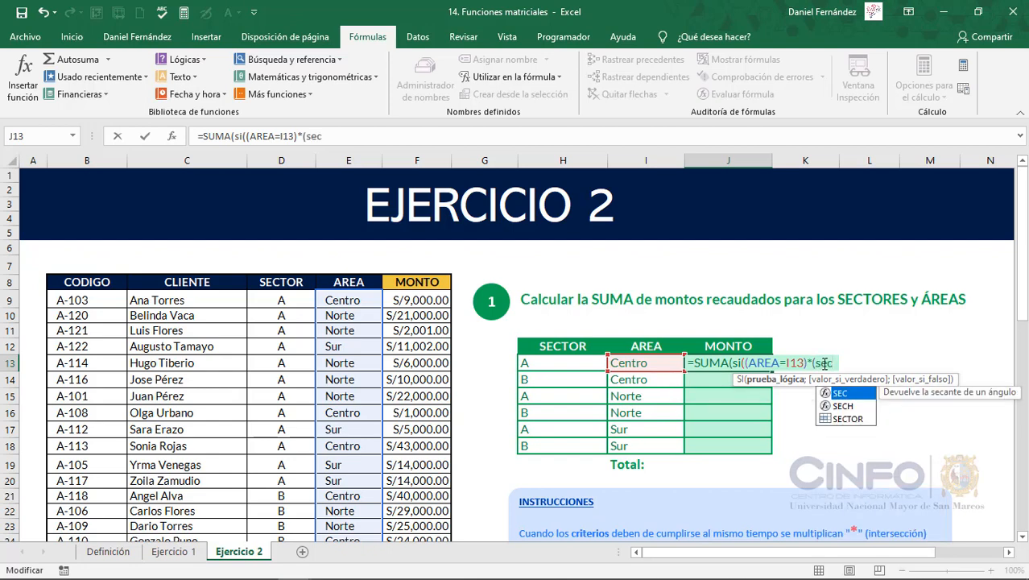
pyautogui.press('Down')
pyautogui.press('Down')
pyautogui.press('Tab')
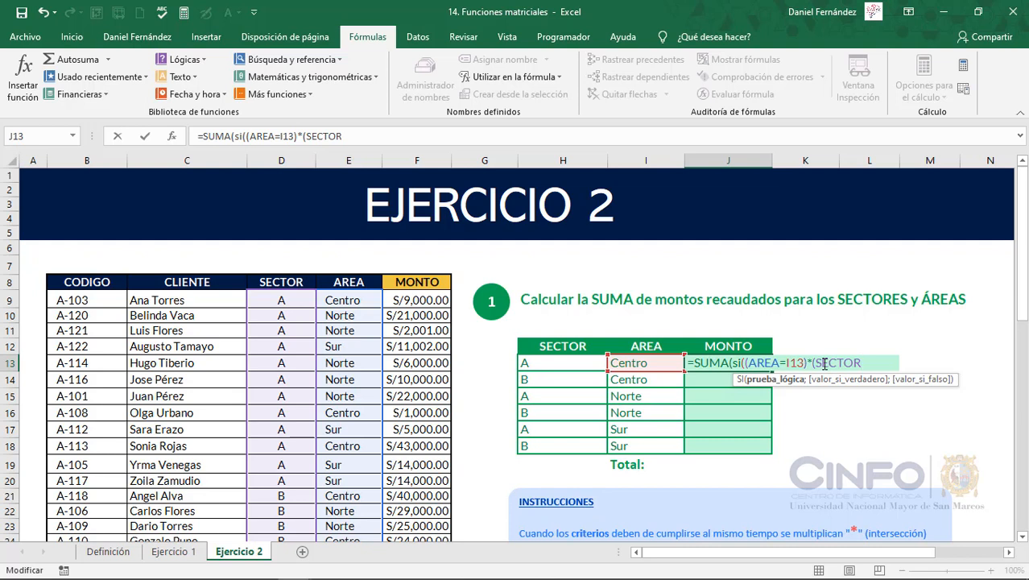
pyautogui.write('=')
pyautogui.click(590, 363)
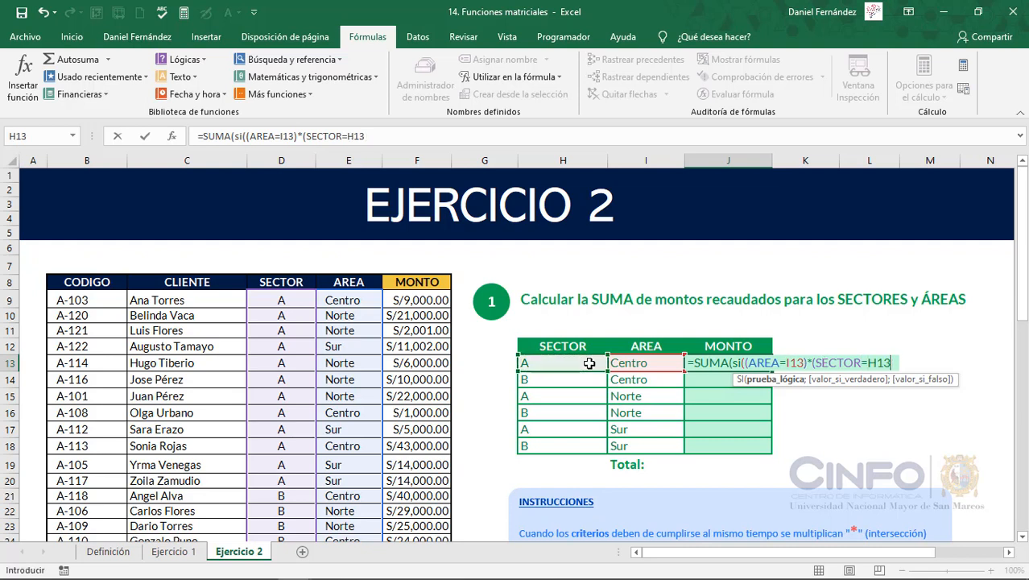
pyautogui.write(');')
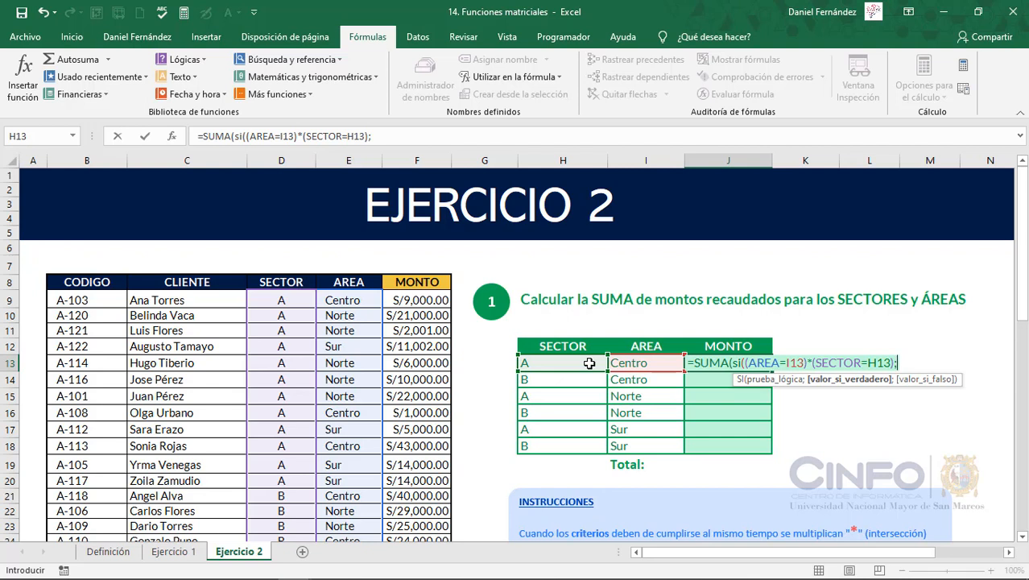
# Step: Use MONTO as the SI value if true, then close and enter the J13 formula as an ordinary formula
pyautogui.write('mon')
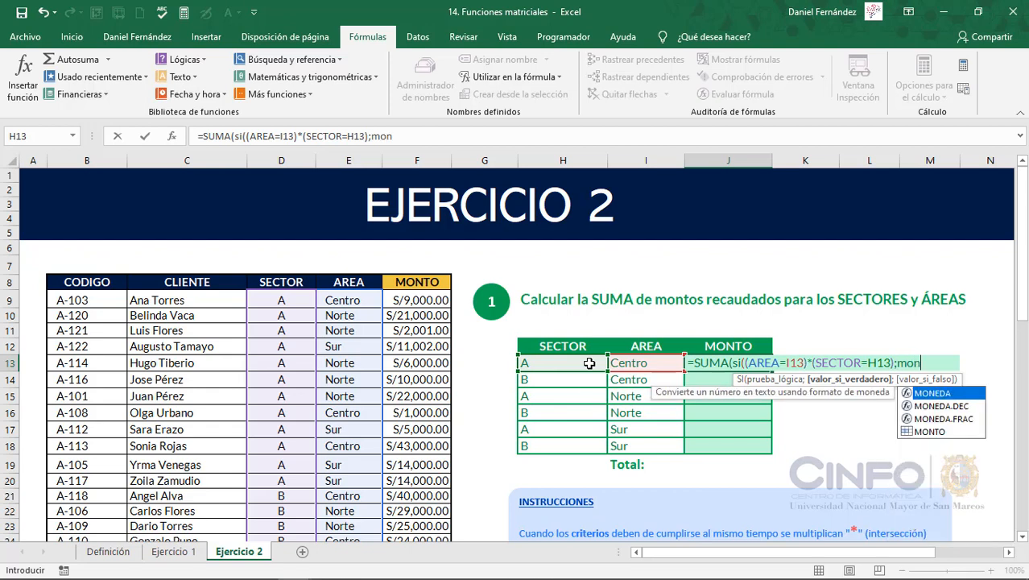
pyautogui.write('t')
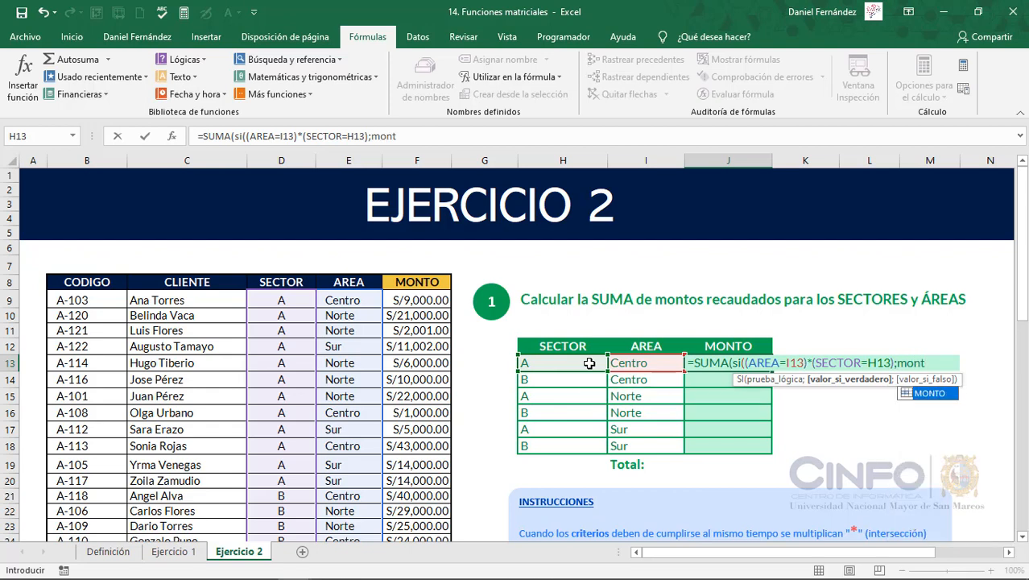
pyautogui.press('Tab')
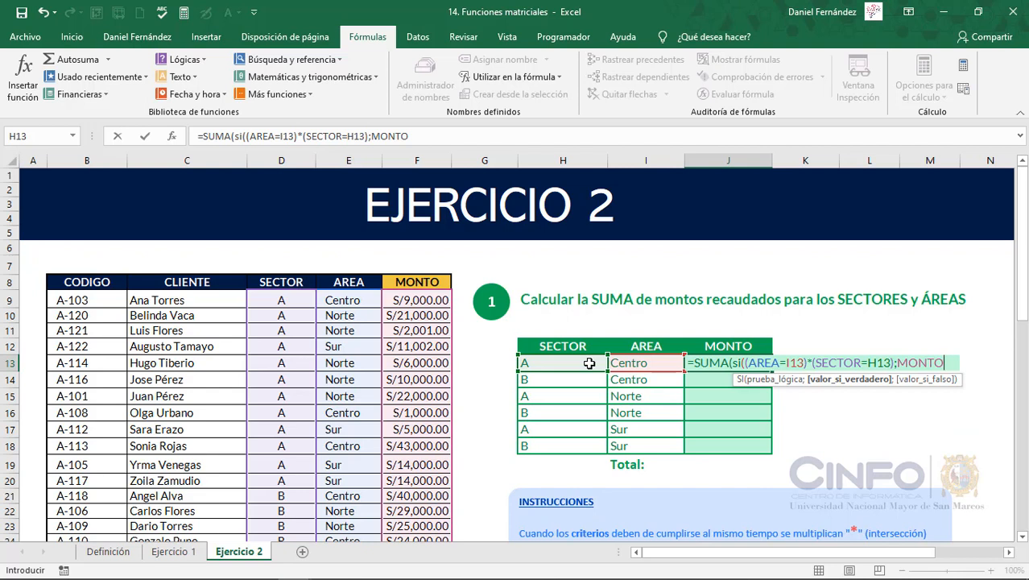
pyautogui.write(')')
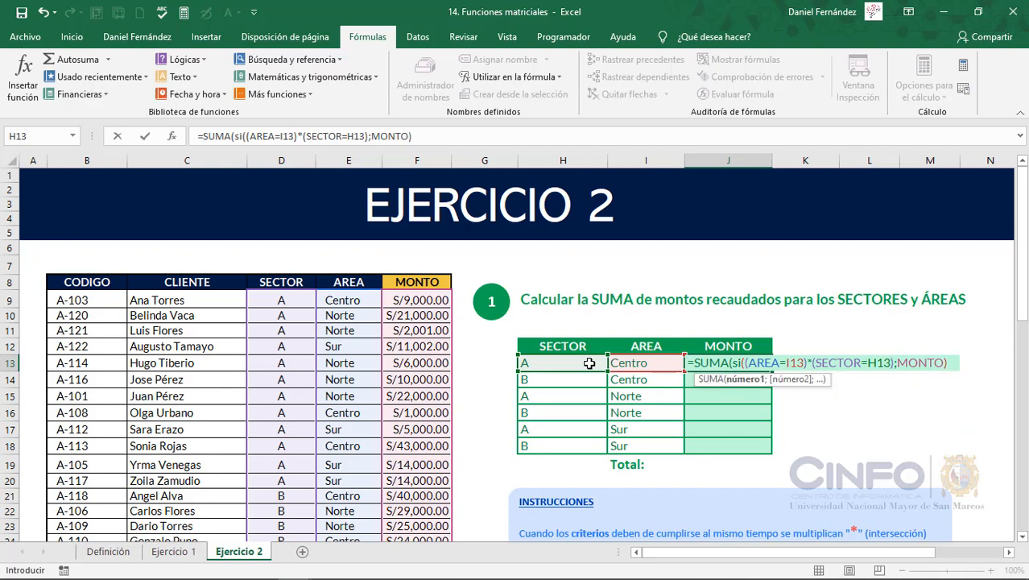
pyautogui.write(')')
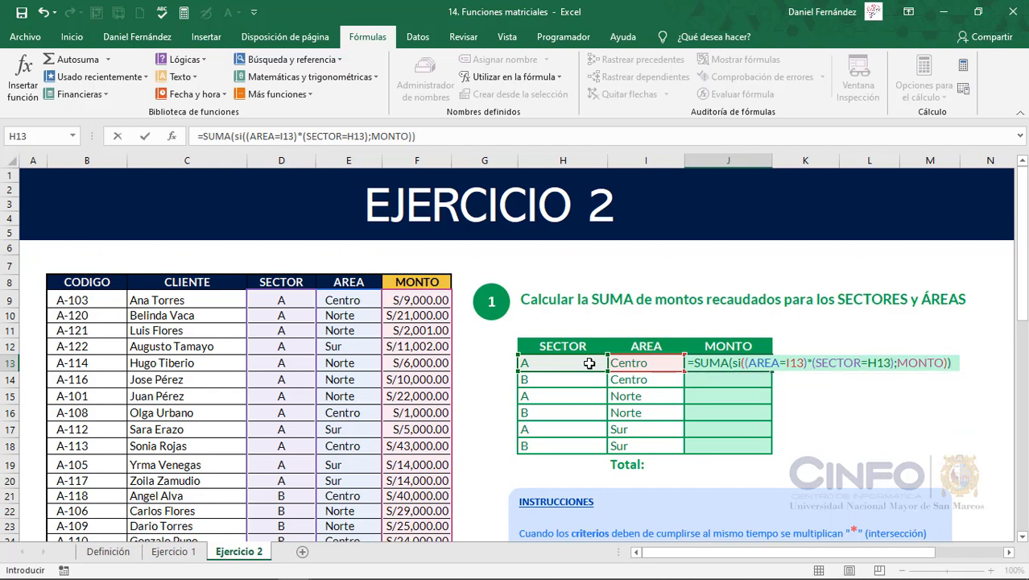
pyautogui.press('Return')
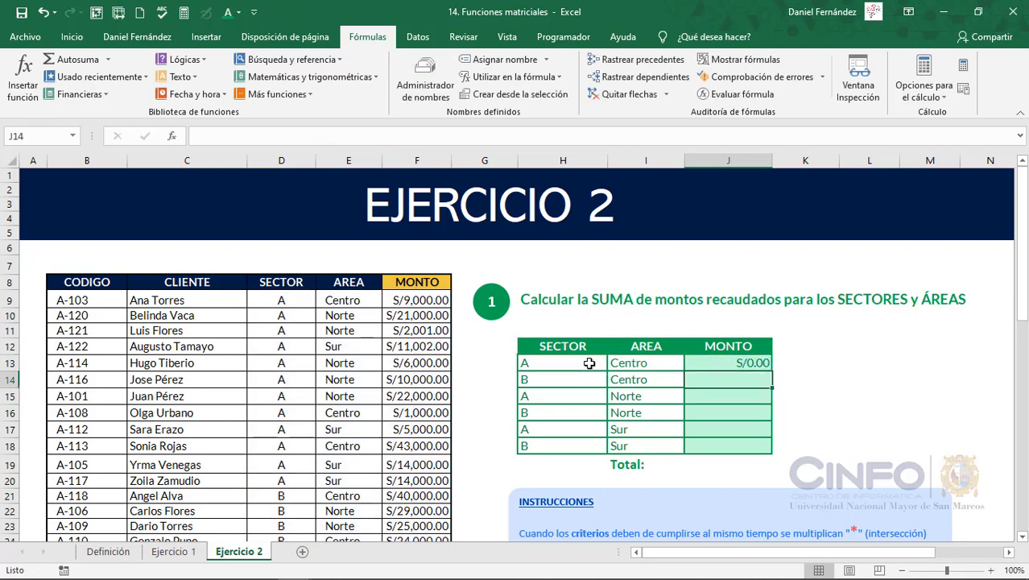
# Step: Re-enter the J13 formula as an array formula and fill it down through J18
pyautogui.press('Up')
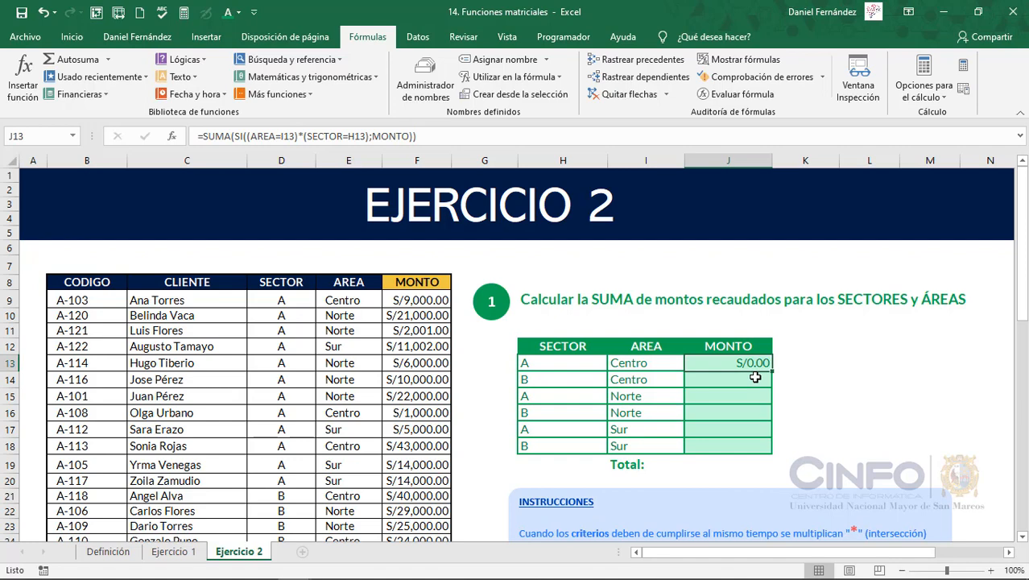
pyautogui.press('F2')
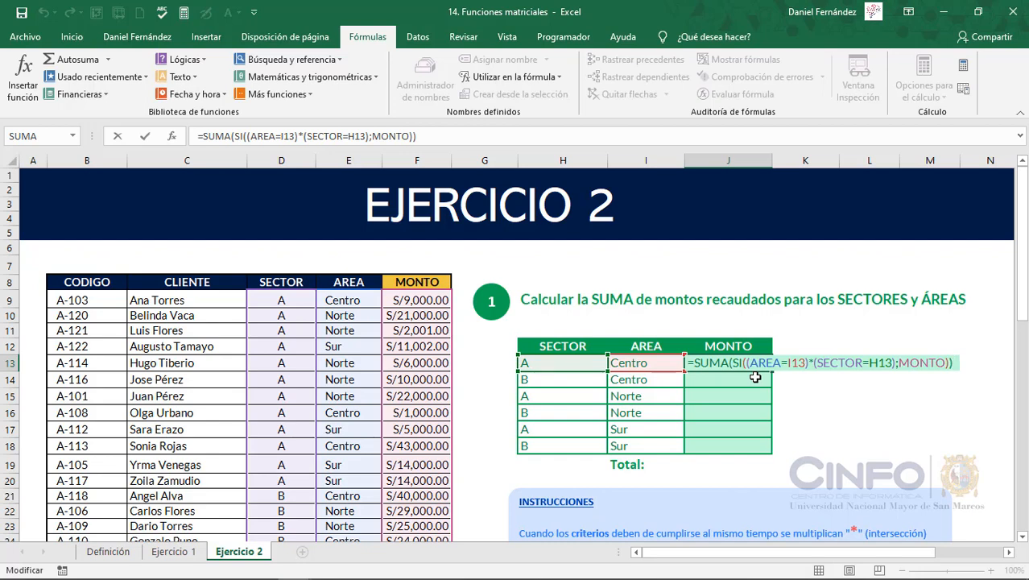
pyautogui.hotkey('ctrl', 'shift', 'Return')
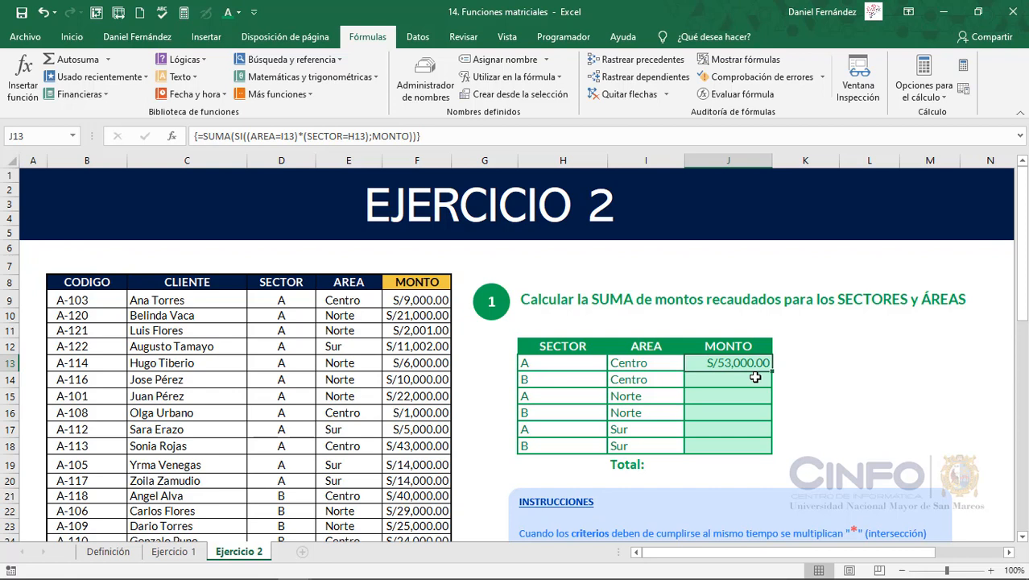
pyautogui.moveTo(772, 371); pyautogui.dragTo(774, 453)
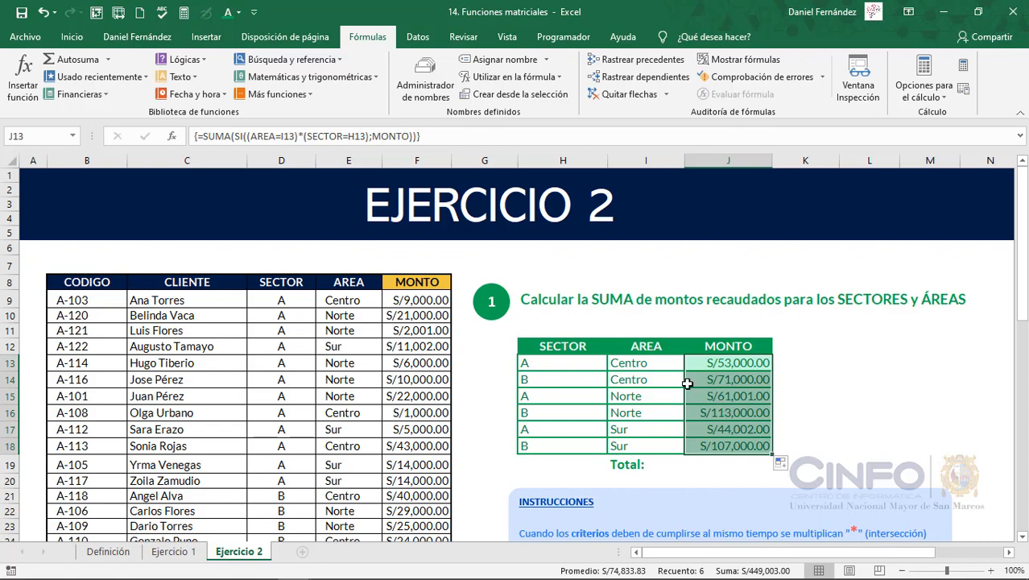
# Step: In J31, begin a MAX formula with a nested SI that tests SECTOR=H31
pyautogui.click(729, 395)
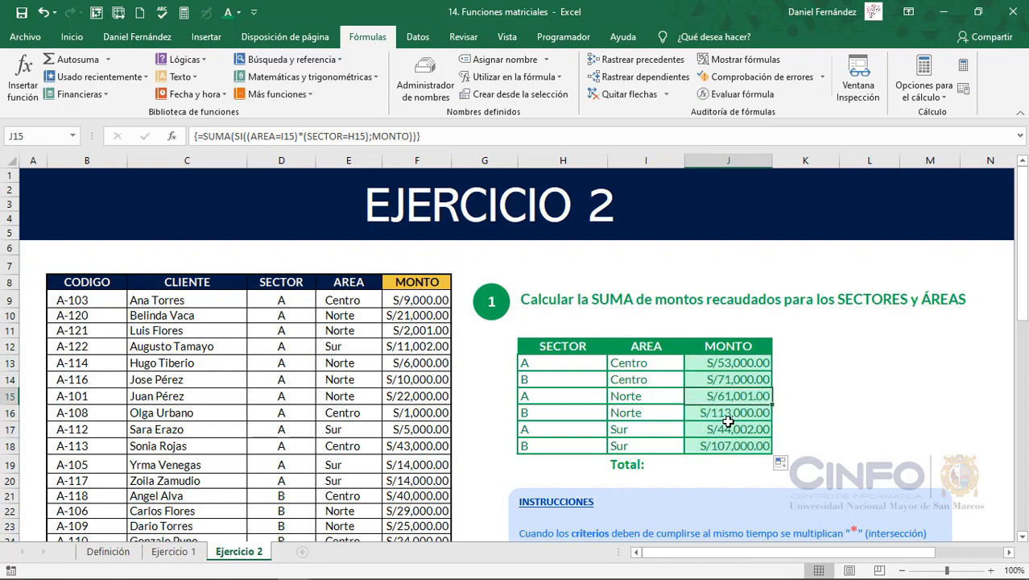
pyautogui.scroll(-2, 728, 423)
pyautogui.scroll(-5, 728, 422)
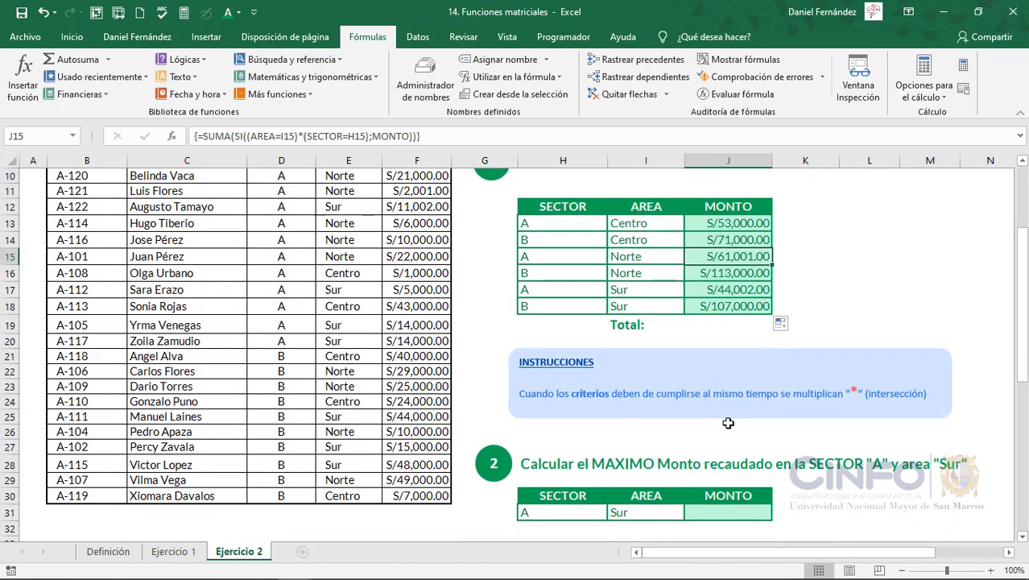
pyautogui.scroll(-1, 728, 422)
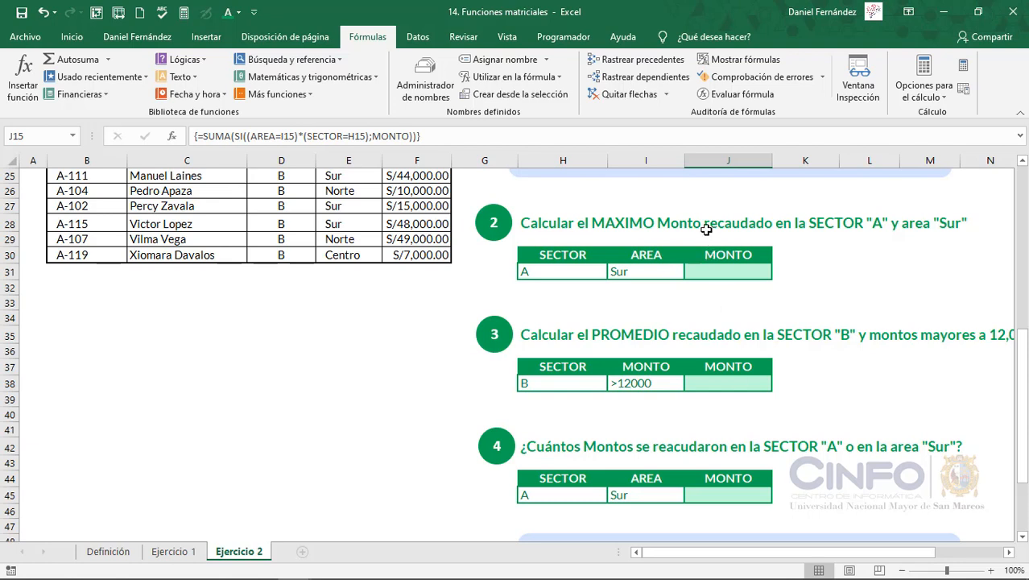
pyautogui.click(735, 274)
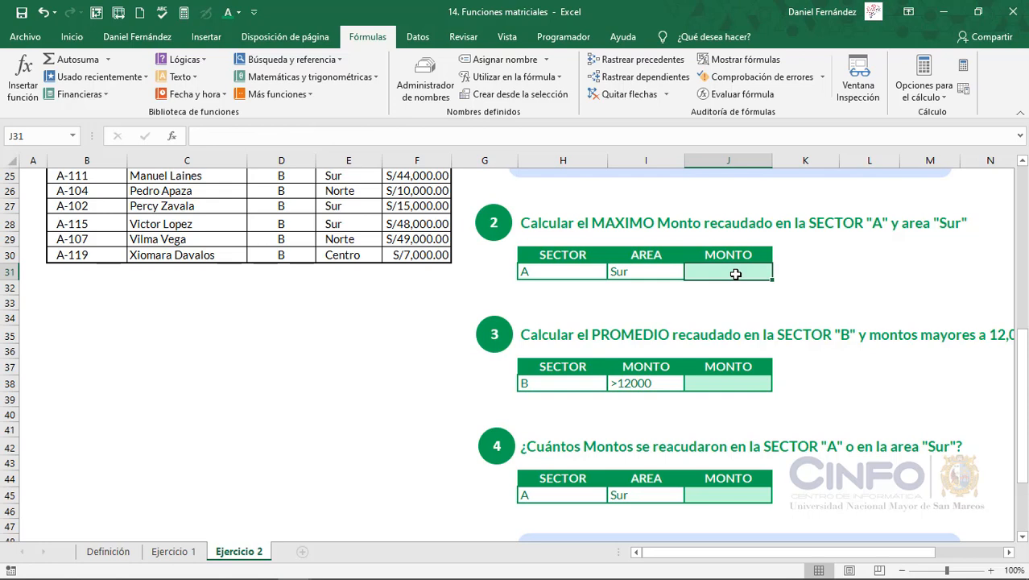
pyautogui.write('=max')
pyautogui.press('Tab')
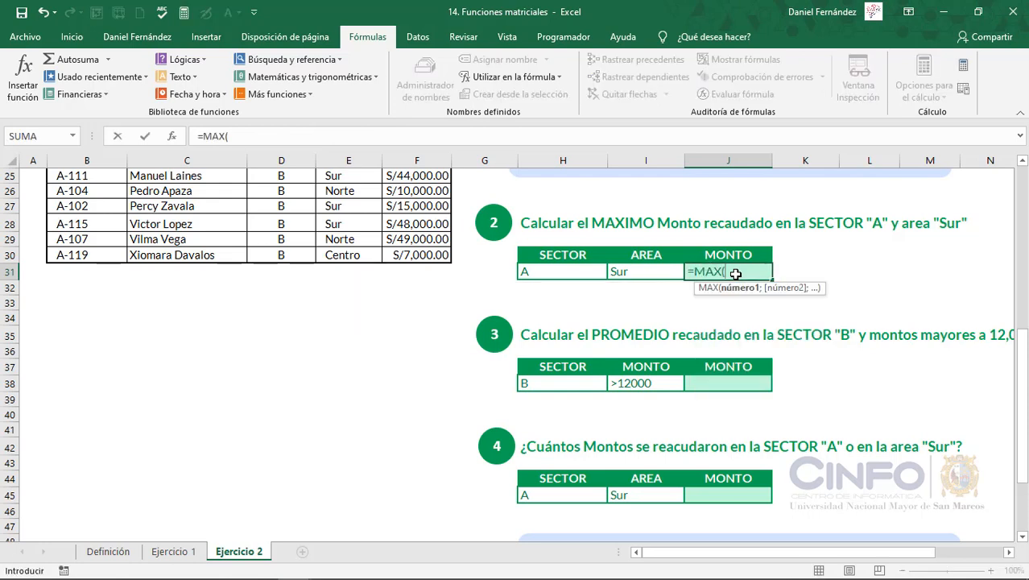
pyautogui.write('si(')
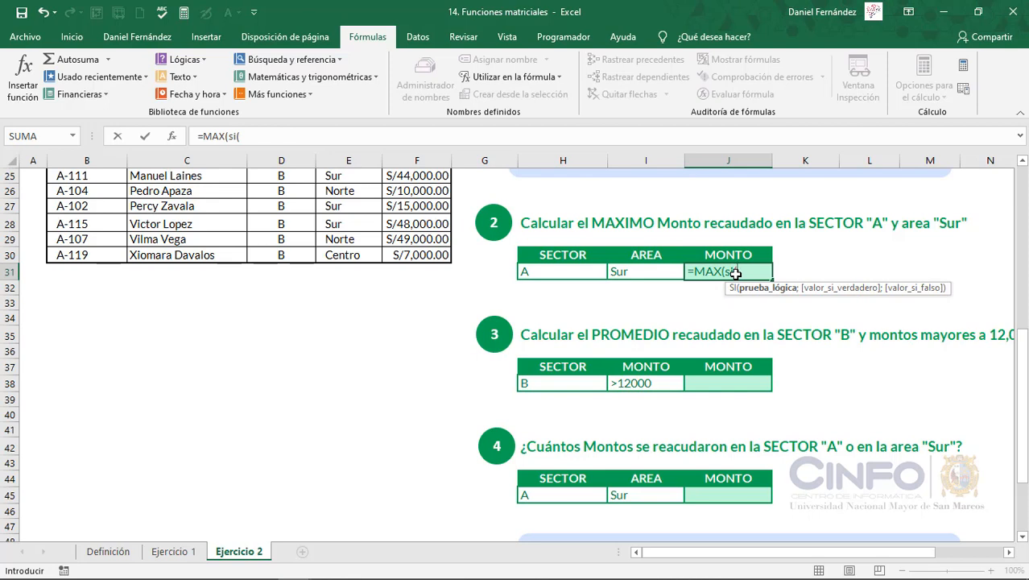
pyautogui.write('sec')
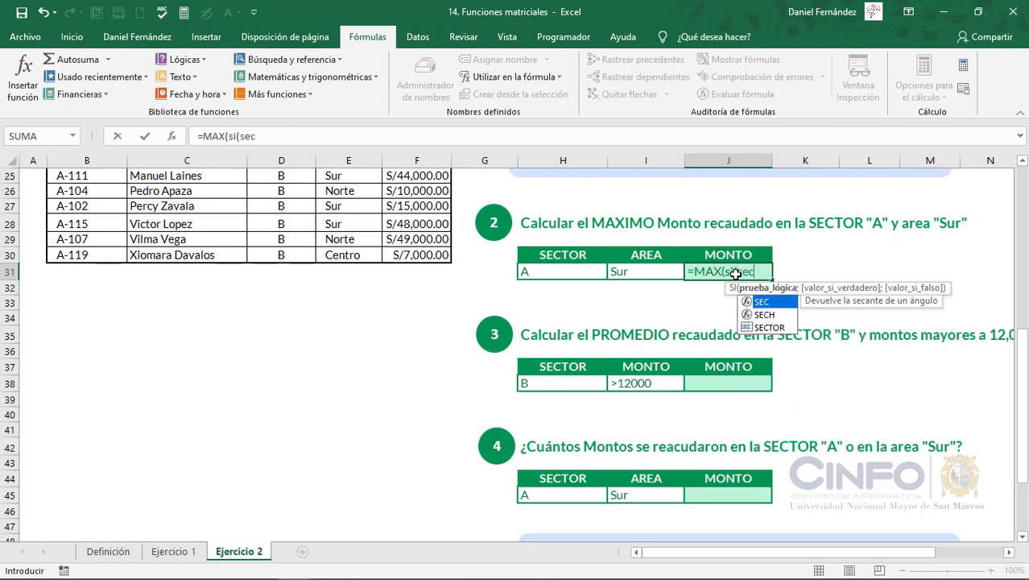
pyautogui.write('t')
pyautogui.press('Tab')
pyautogui.write('=')
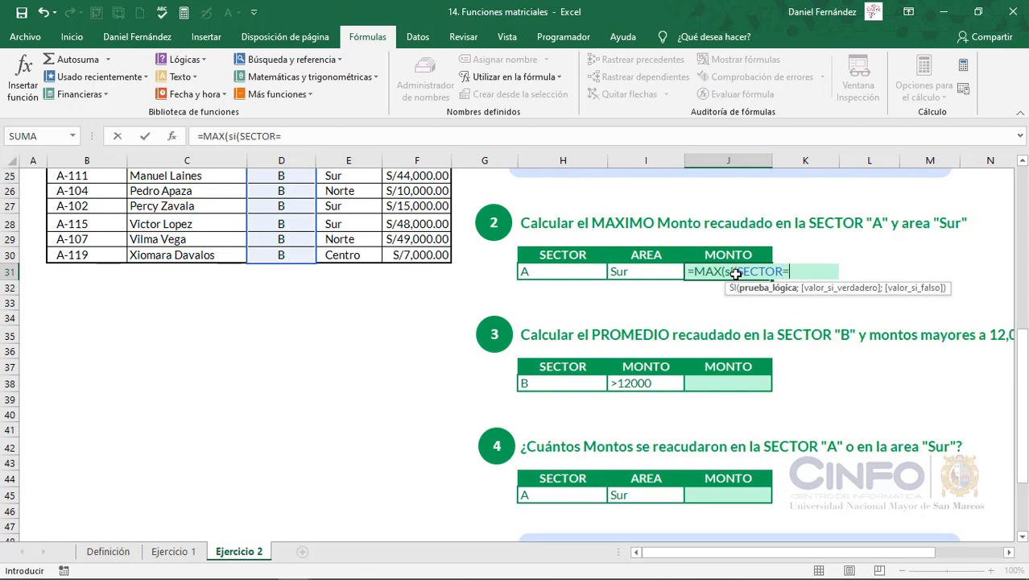
pyautogui.click(562, 271)
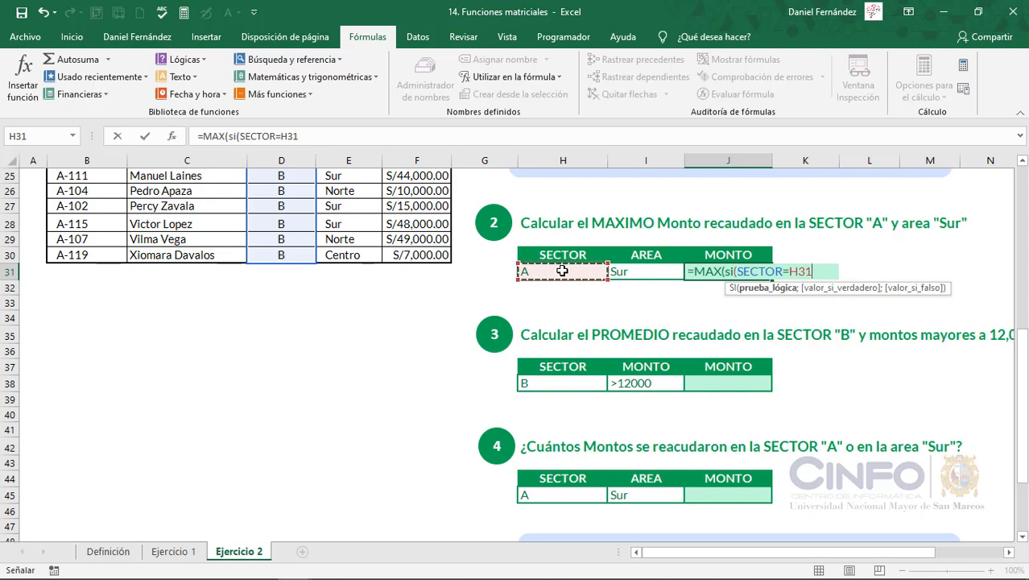
# Step: Enclose the SECTOR=H31 condition in parentheses and multiply it by the condition (AREA=I31) as the SI test
pyautogui.click(738, 271)
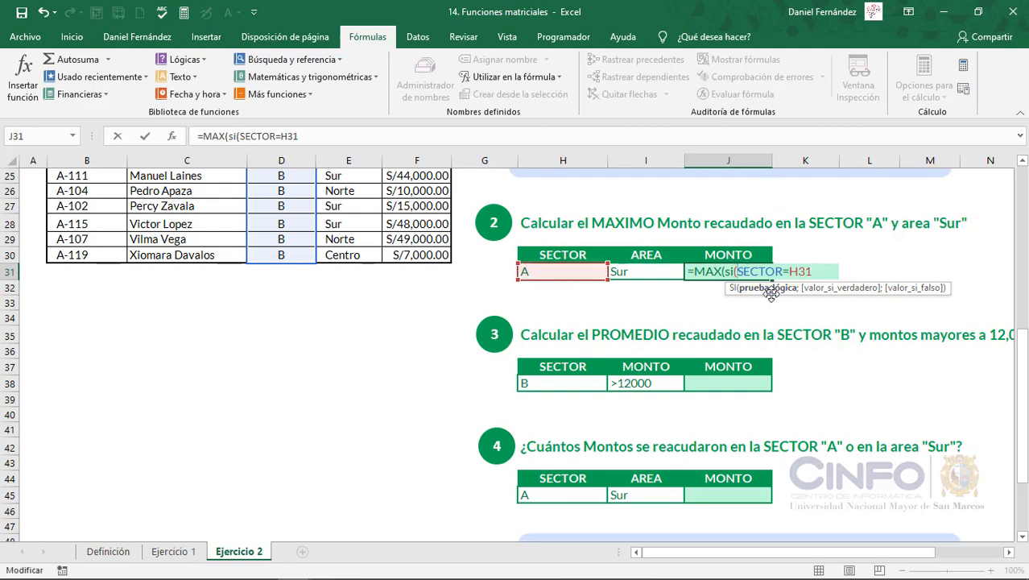
pyautogui.write('(')
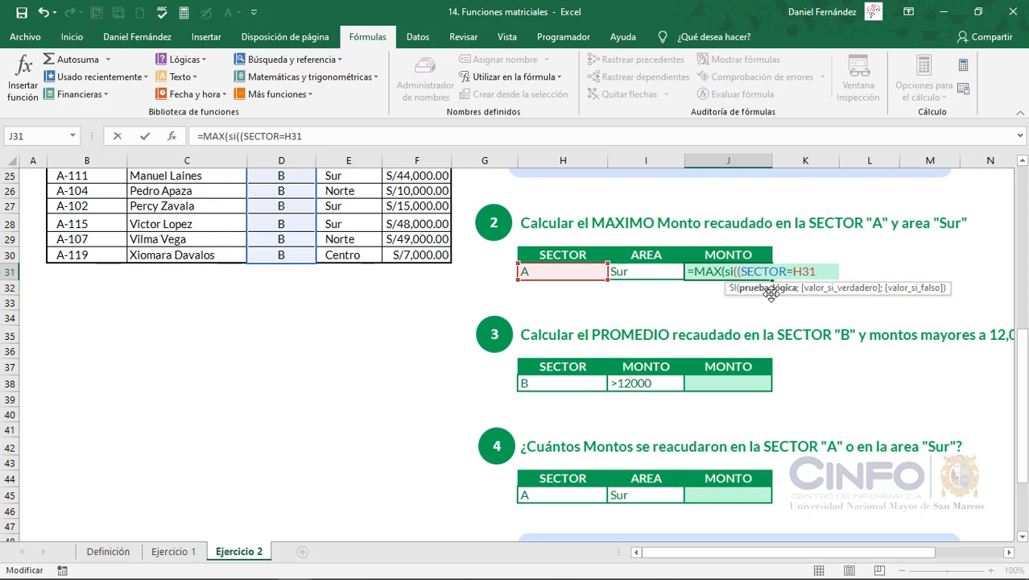
pyautogui.write(')*(are')
pyautogui.press('Tab')
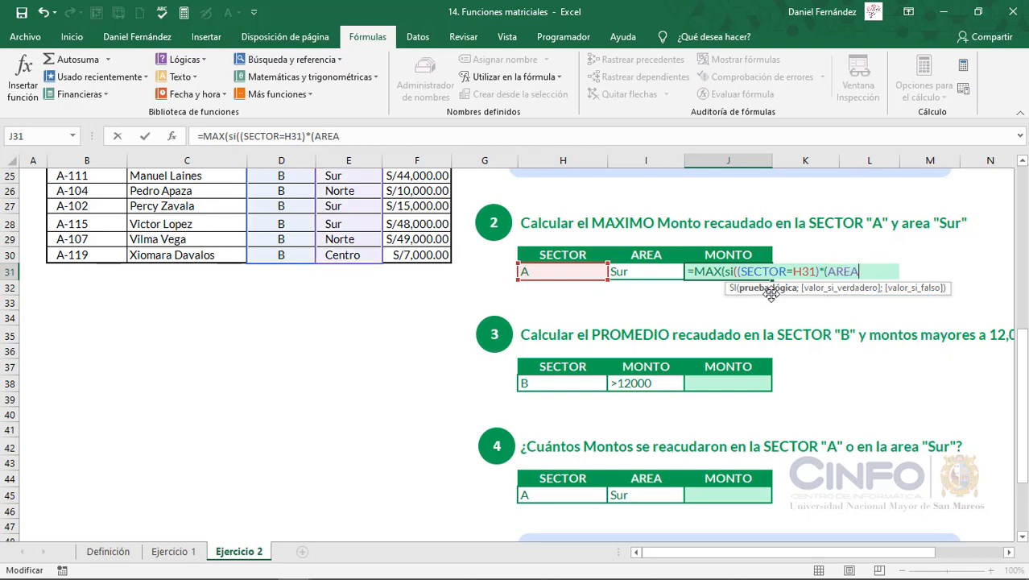
pyautogui.write('=')
pyautogui.click(649, 272)
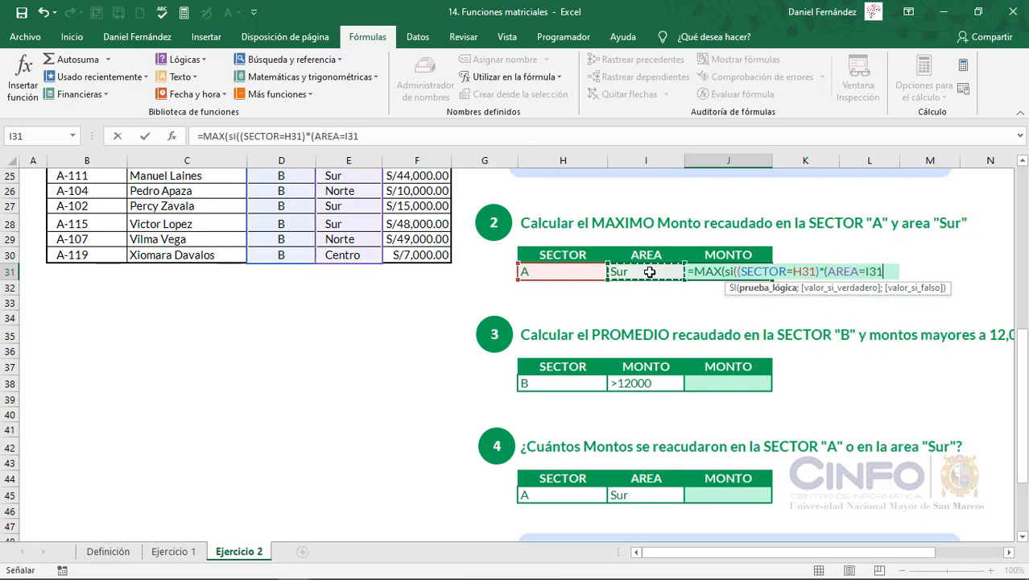
pyautogui.write(');')
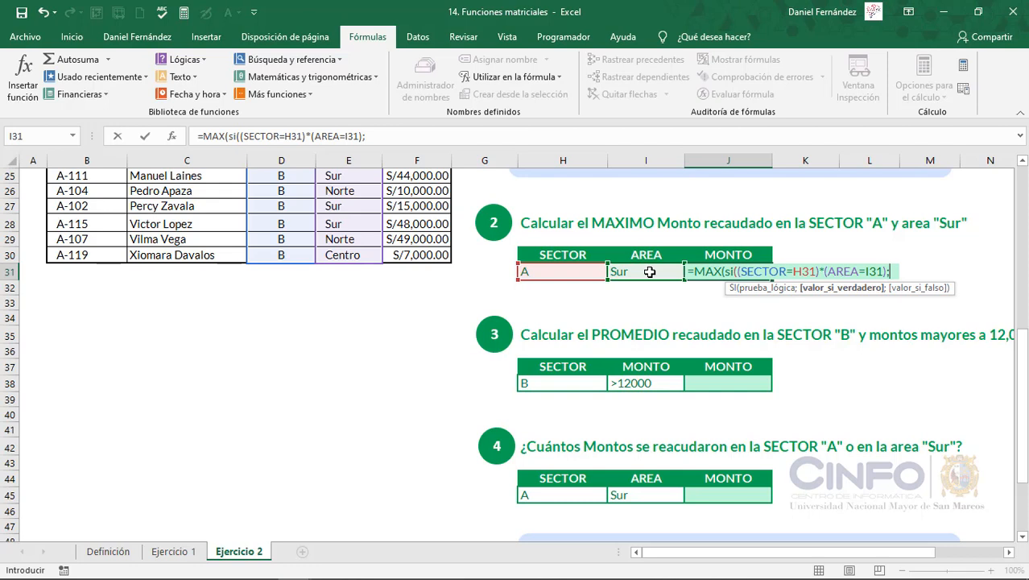
# Step: Use MONTO as the SI value if true, close both functions and enter the J31 formula as an array formula
pyautogui.write('mont')
pyautogui.press('Tab')
pyautogui.write(')')
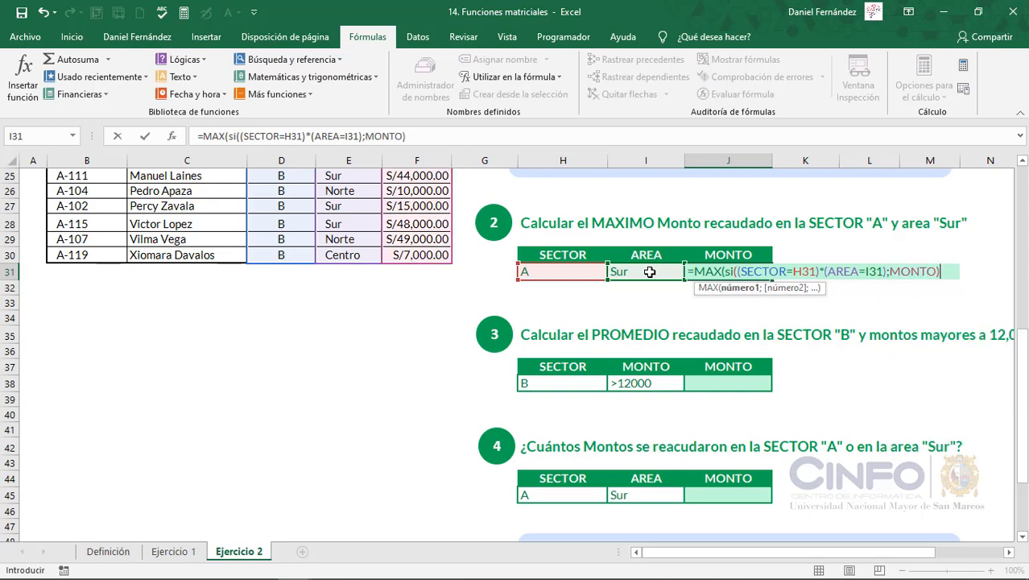
pyautogui.press('F2')
pyautogui.write(')')
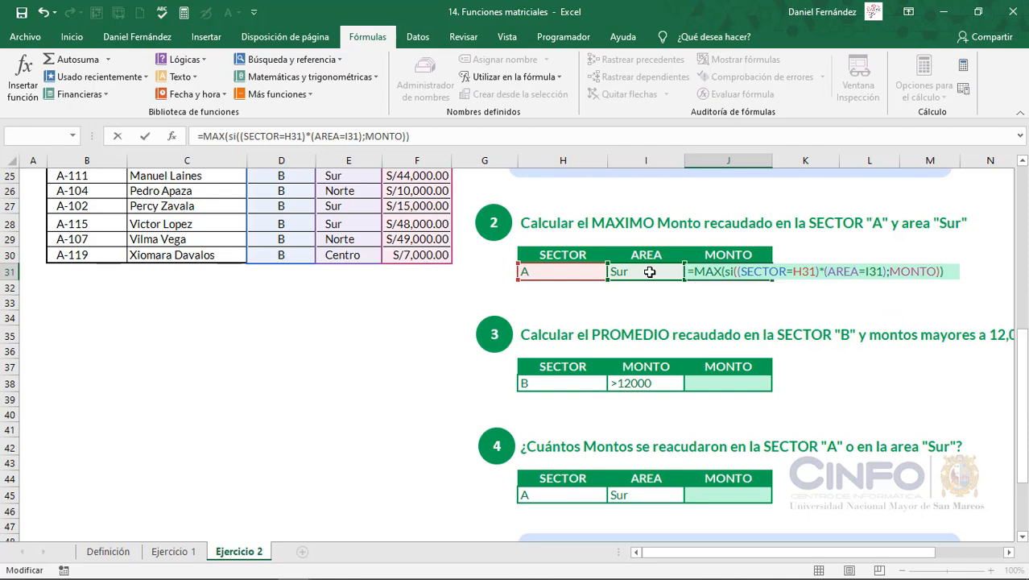
pyautogui.hotkey('ctrl', 'shift', 'Return')
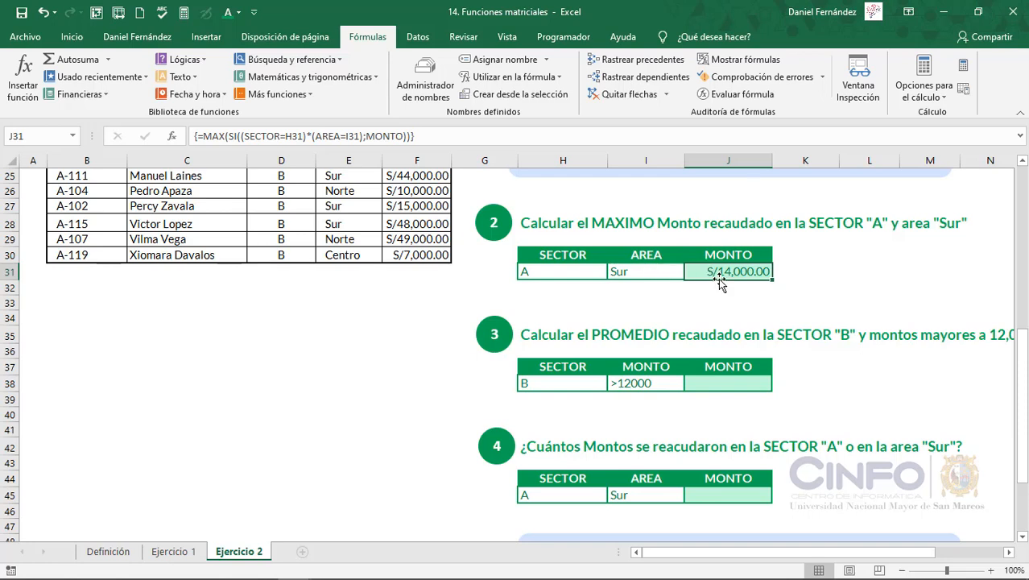
# Step: In J38, begin a PROMEDIO formula with a nested SI whose first condition is (SECTOR=H38)
pyautogui.click(721, 381)
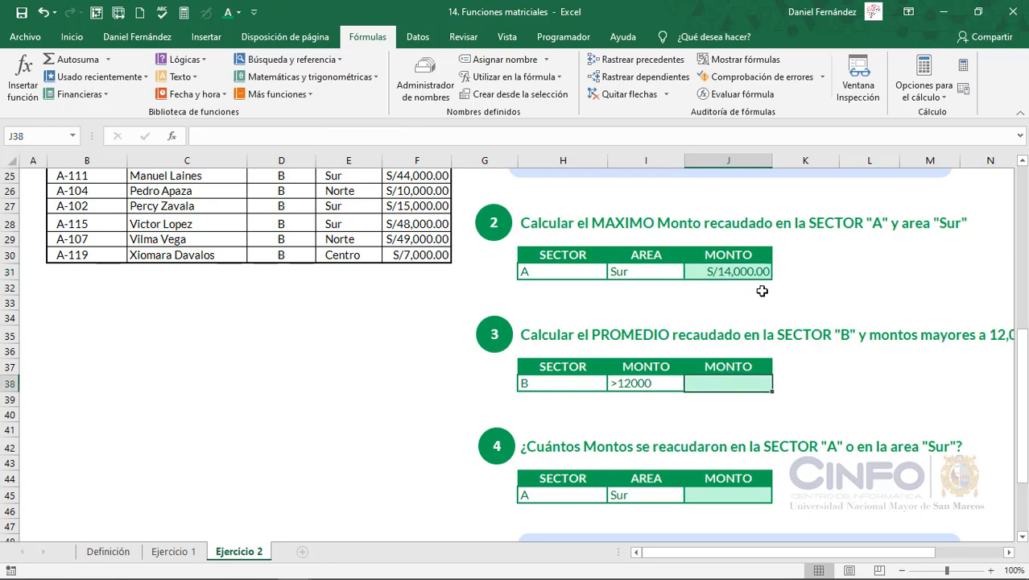
pyautogui.write('=')
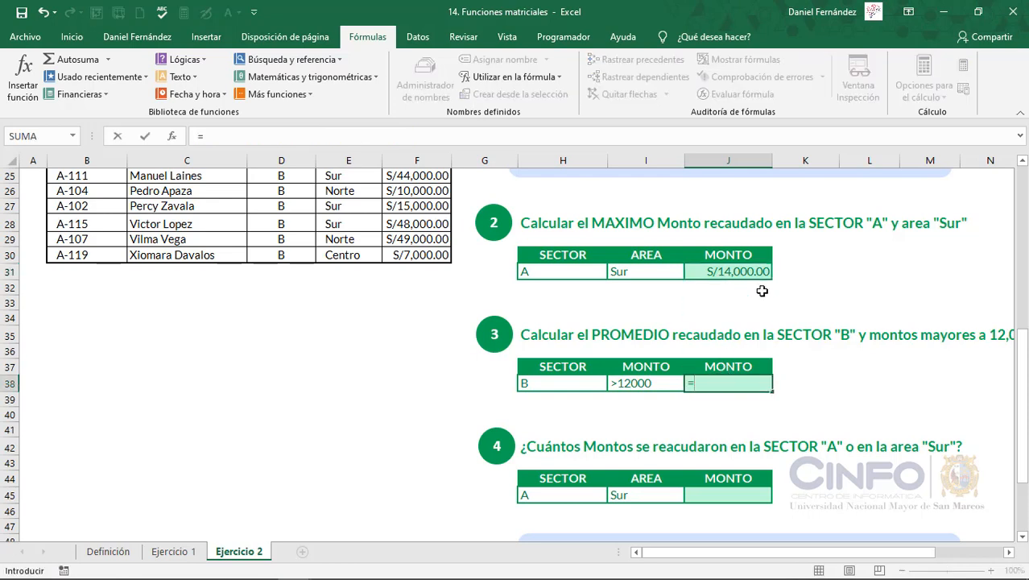
pyautogui.write('prom')
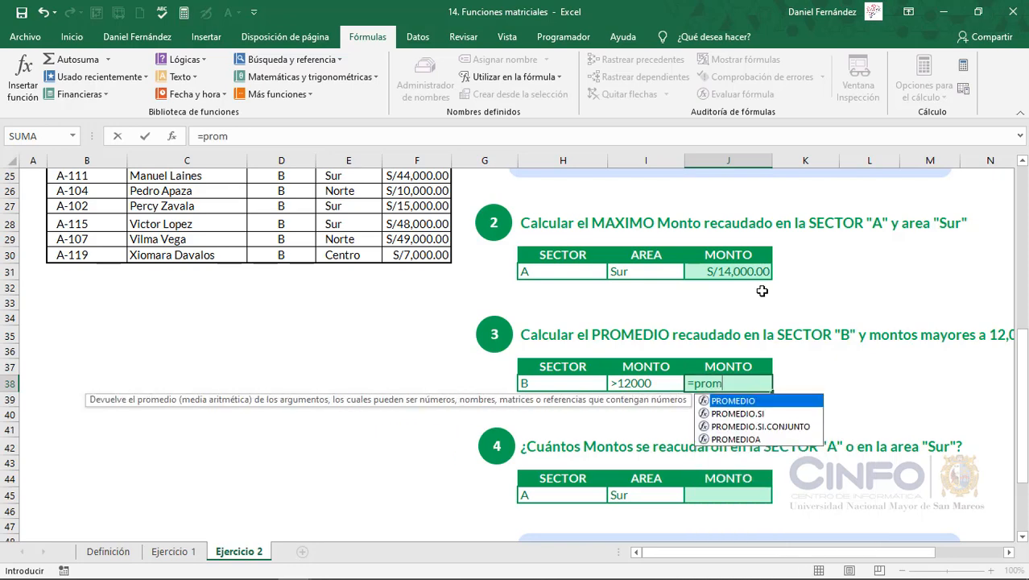
pyautogui.press('Tab')
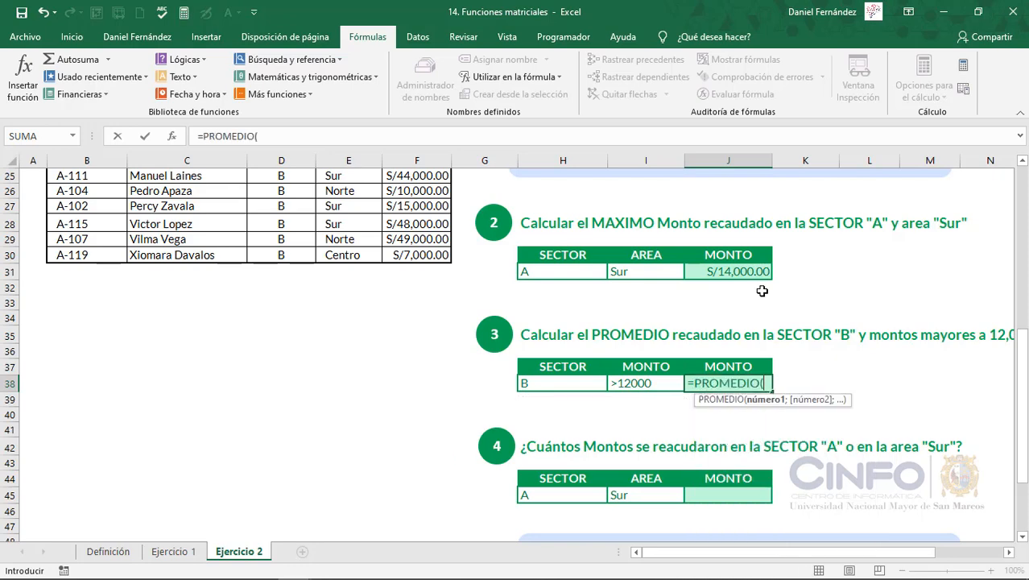
pyautogui.write('si(')
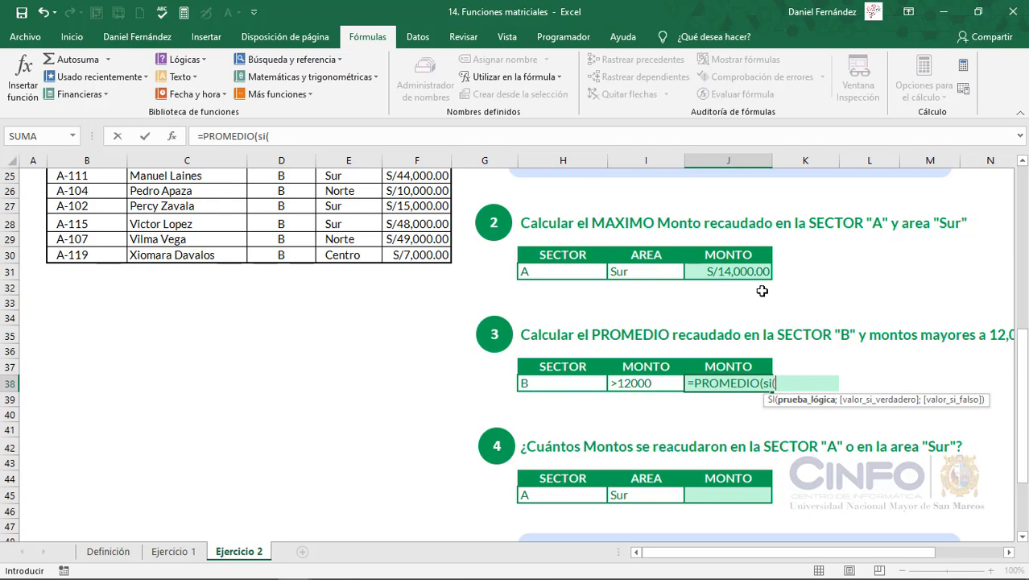
pyautogui.write('(se')
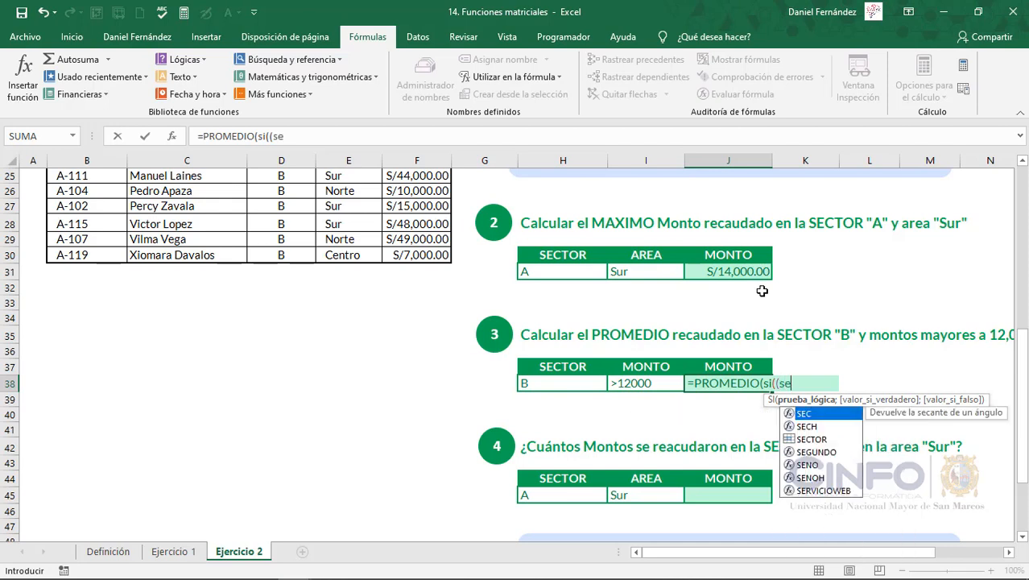
pyautogui.write('ct')
pyautogui.press('Tab')
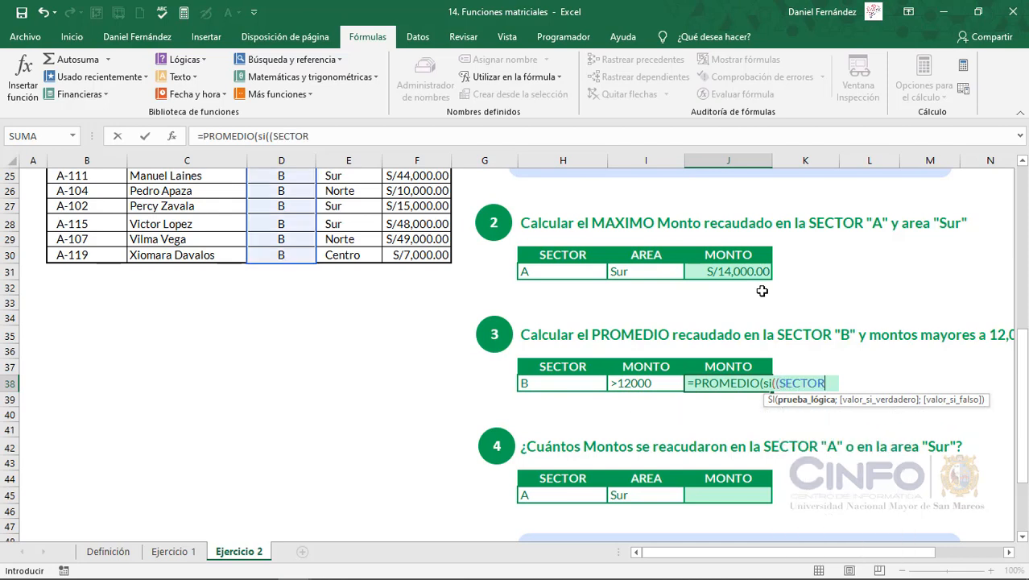
pyautogui.write('=')
pyautogui.click(551, 386)
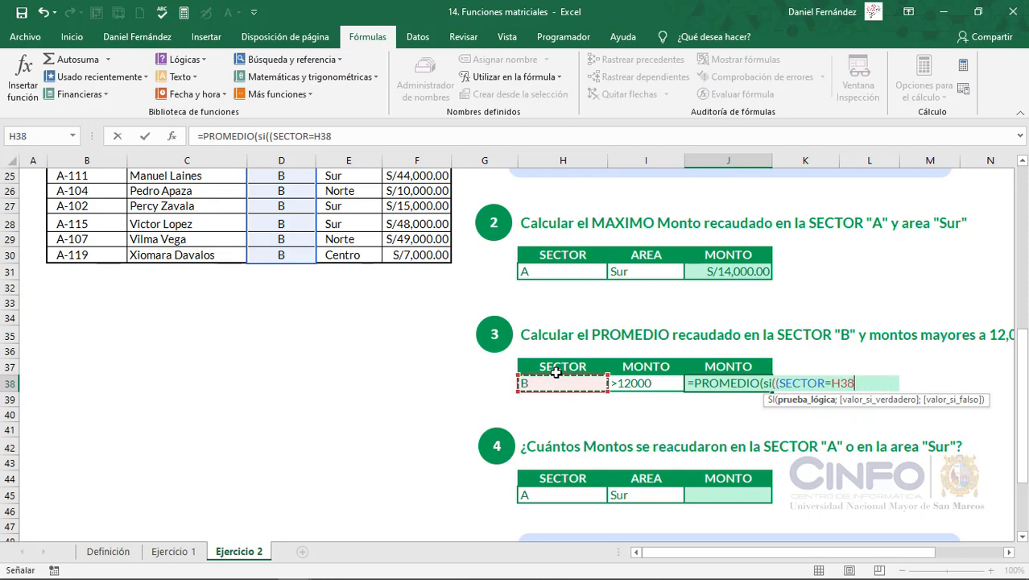
pyautogui.write(')')
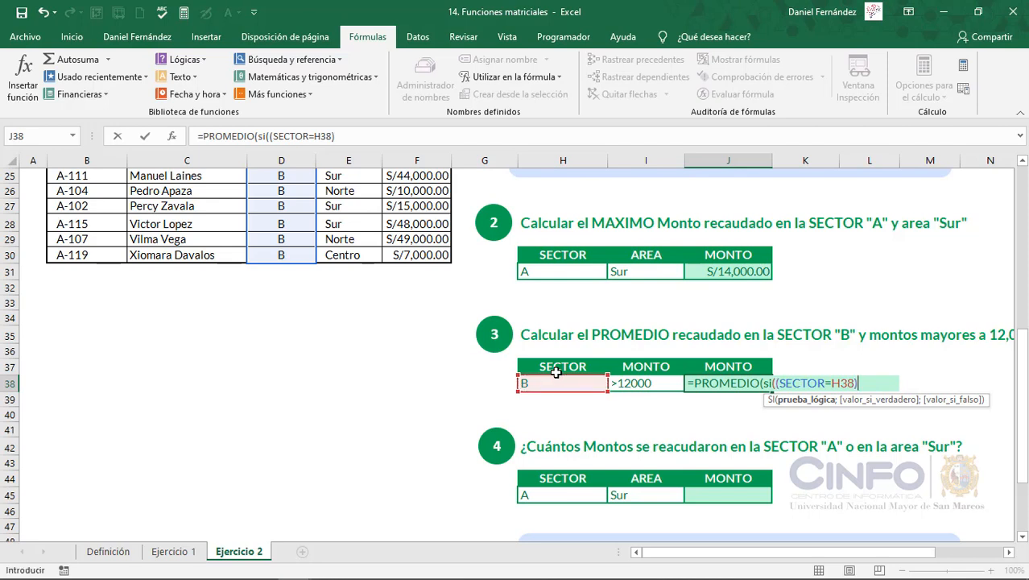
# Step: Multiply the sector condition in the J38 formula by the condition (MONTO>12000)
pyautogui.write('*(mont')
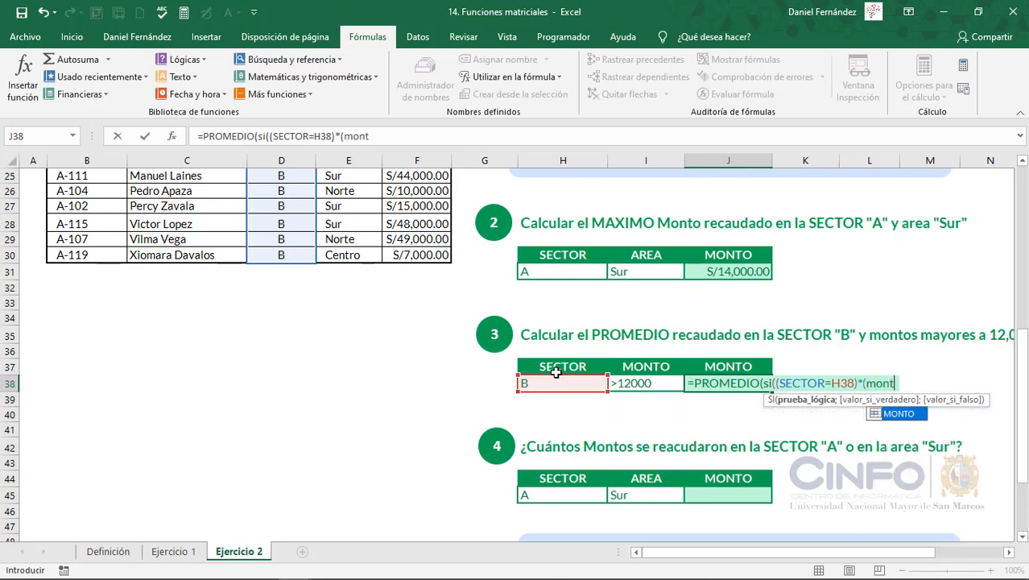
pyautogui.press('Tab')
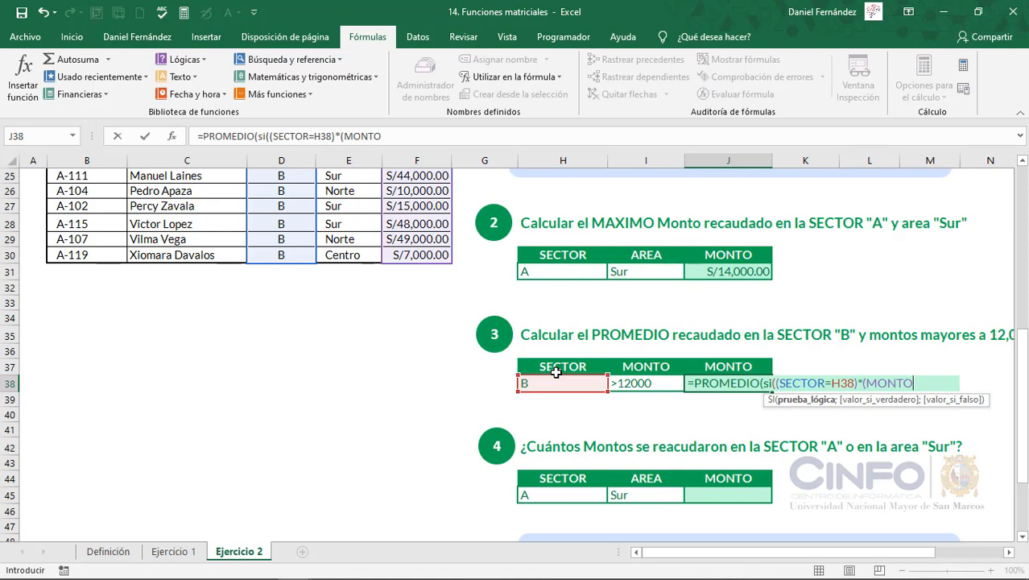
pyautogui.write('>12000')
pyautogui.write(')')
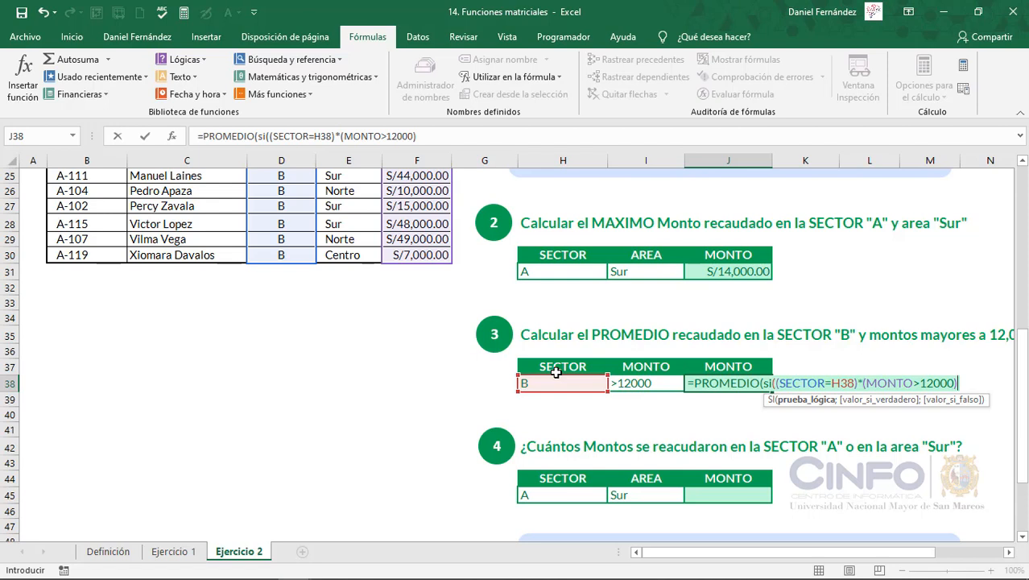
# Step: Use MONTO as the SI value if true, close both functions and enter the J38 formula as an array formula
pyautogui.write(';')
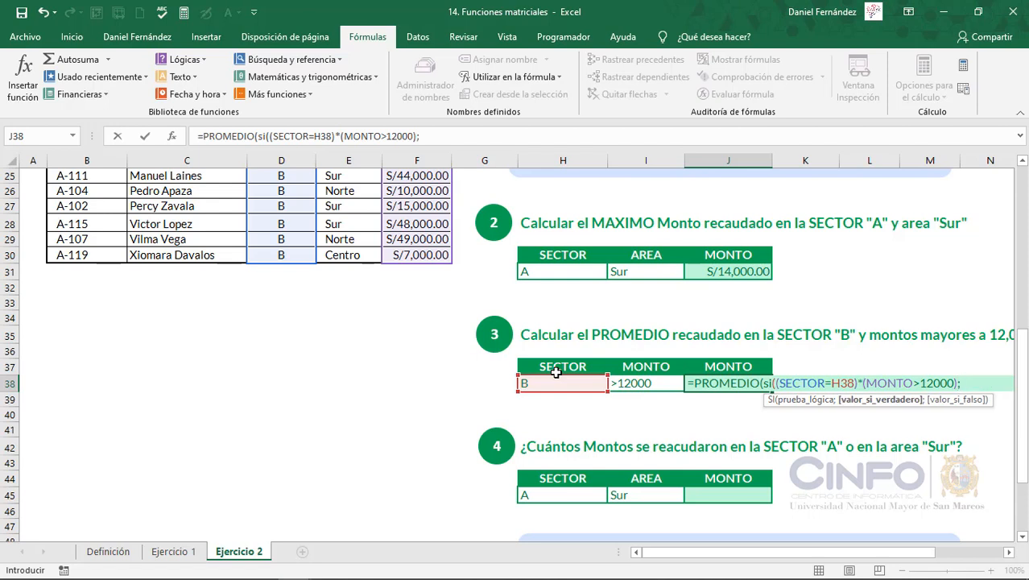
pyautogui.write('MONTO')
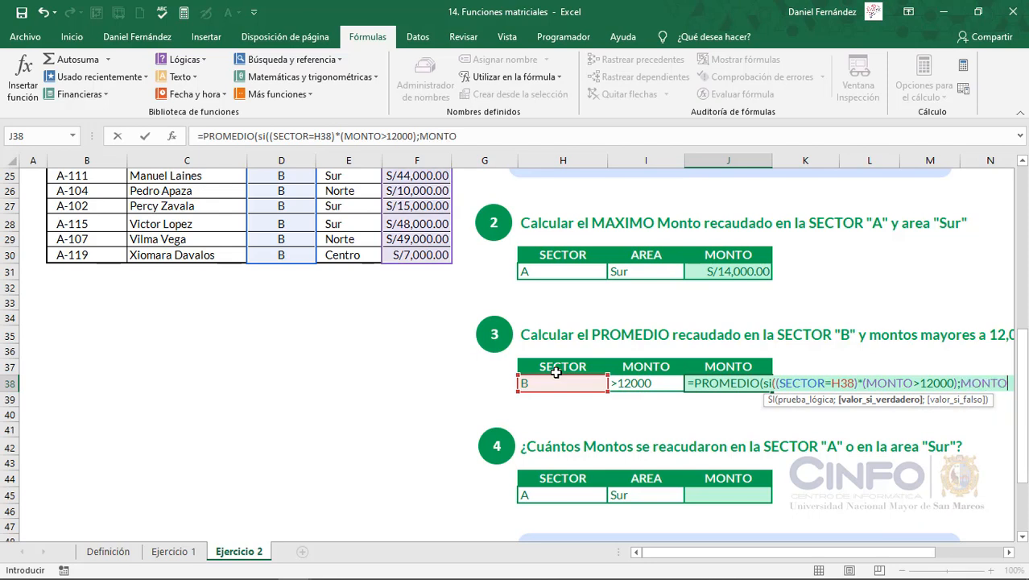
pyautogui.write('))')
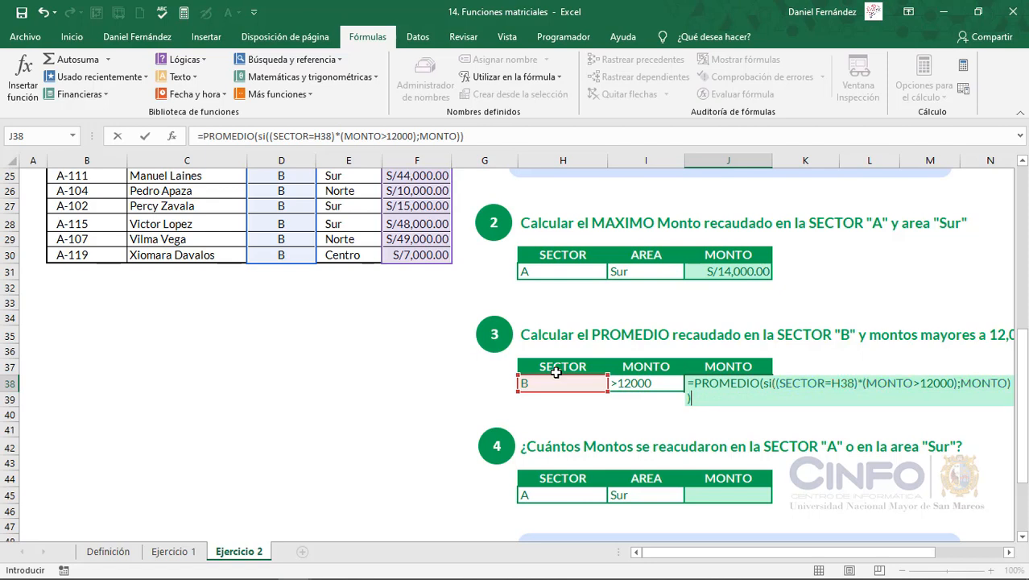
pyautogui.hotkey('ctrl', 'shift', 'Return')
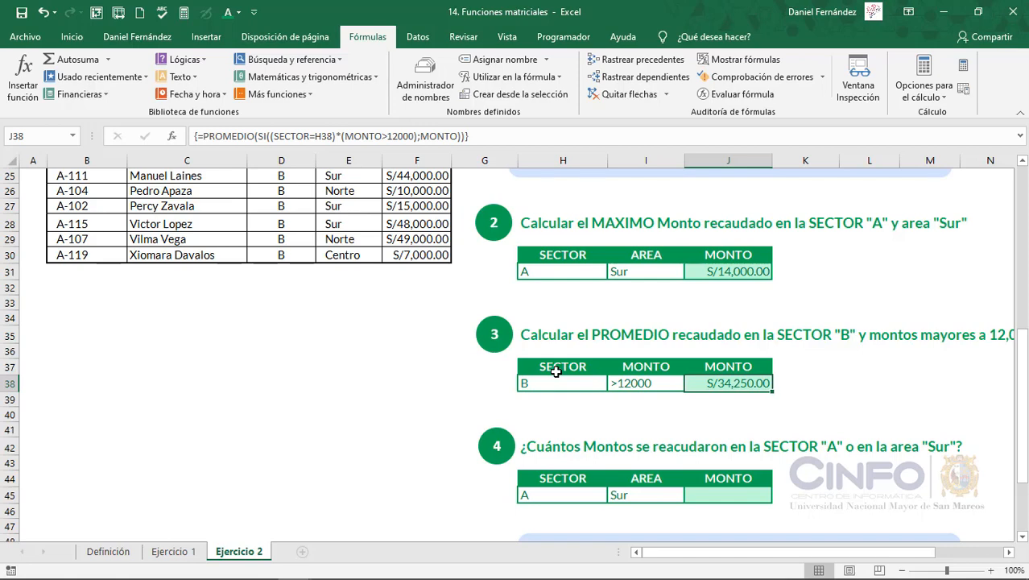
# Step: In J45, begin a CONTAR formula with a nested SI function for question 4
pyautogui.scroll(-3, 555, 371)
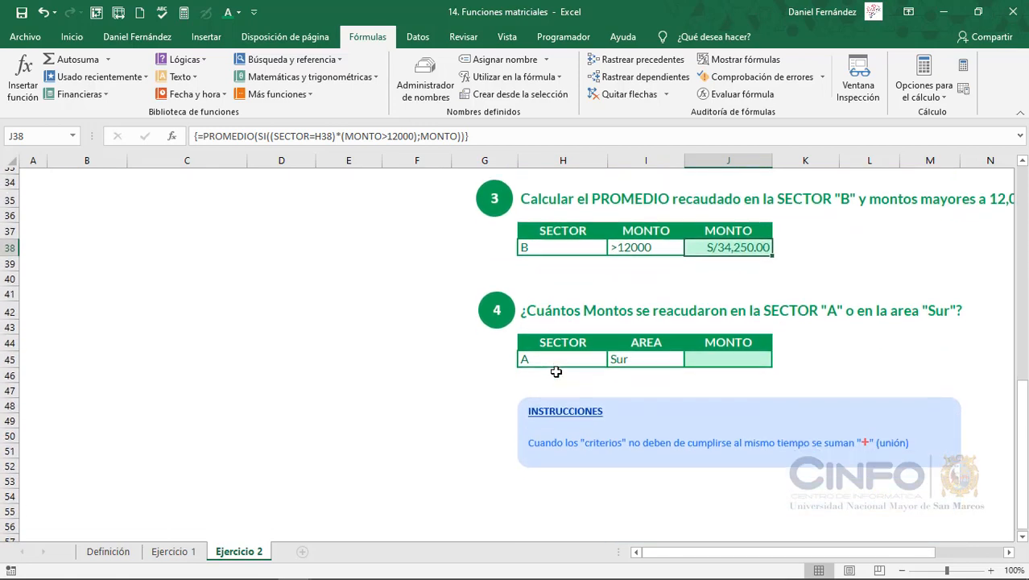
pyautogui.click(1009, 553)
pyautogui.click(1009, 552)
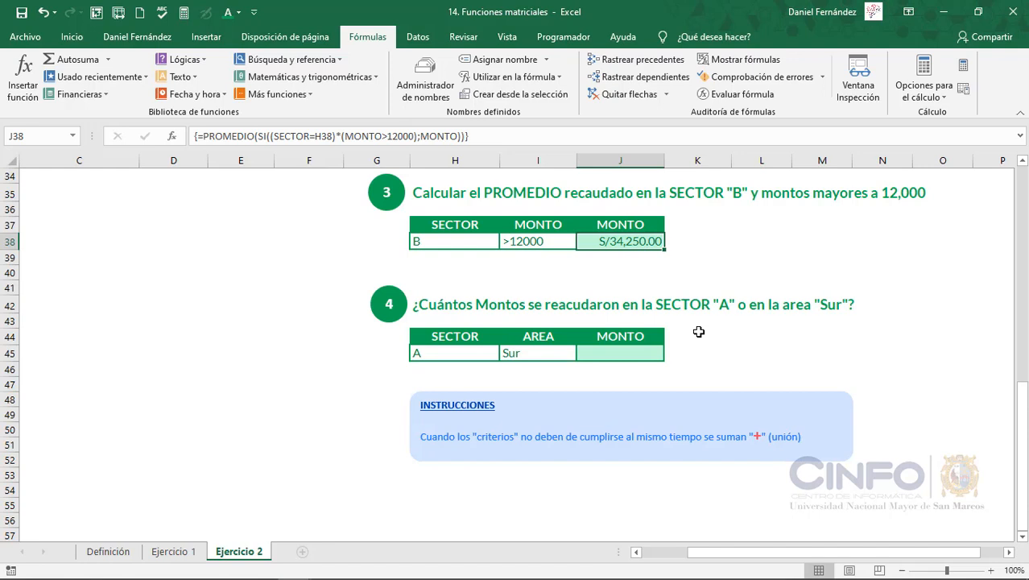
pyautogui.click(598, 354)
pyautogui.write('=')
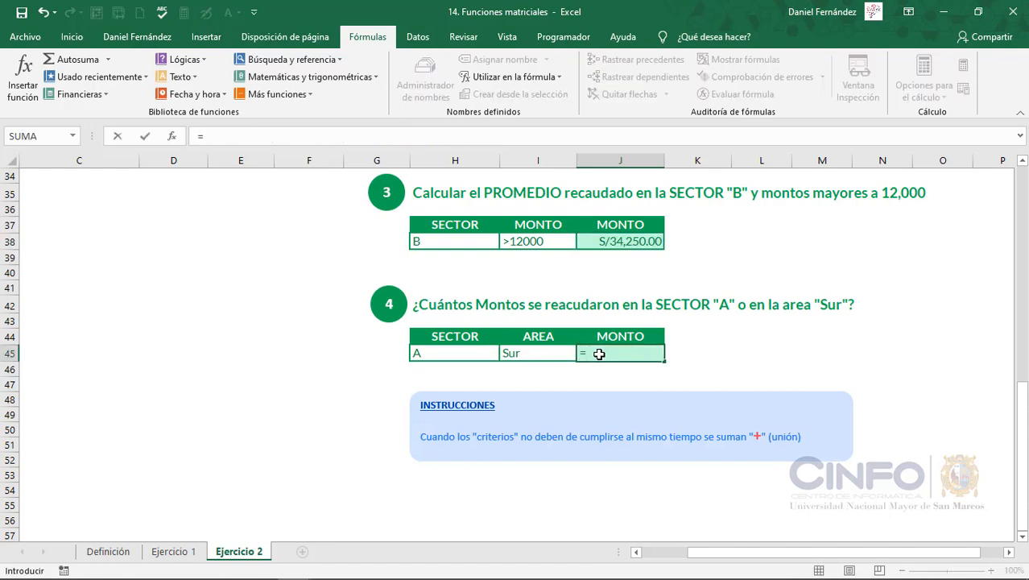
pyautogui.write('con')
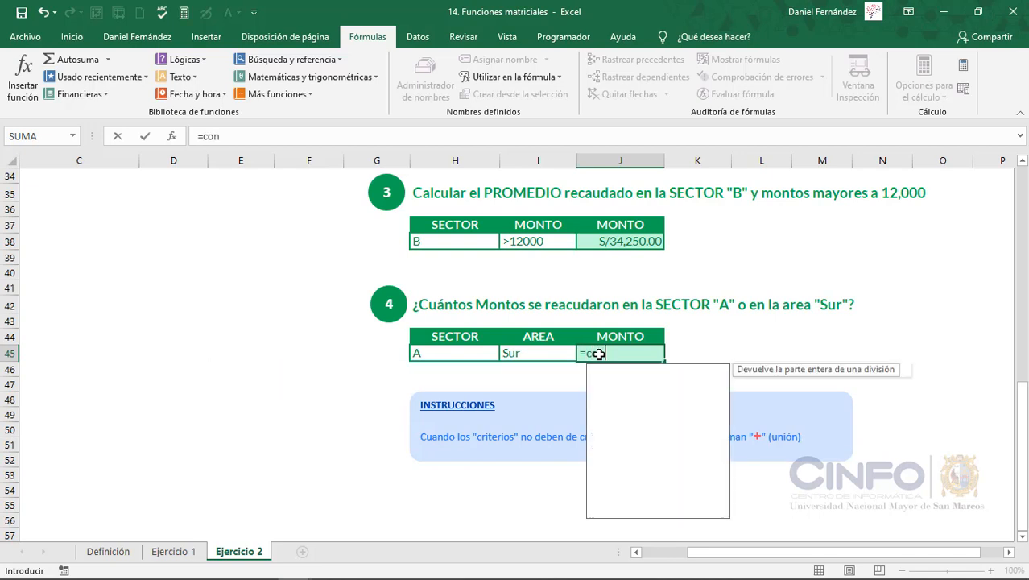
pyautogui.press('Down')
pyautogui.press('Down')
pyautogui.press('Tab')
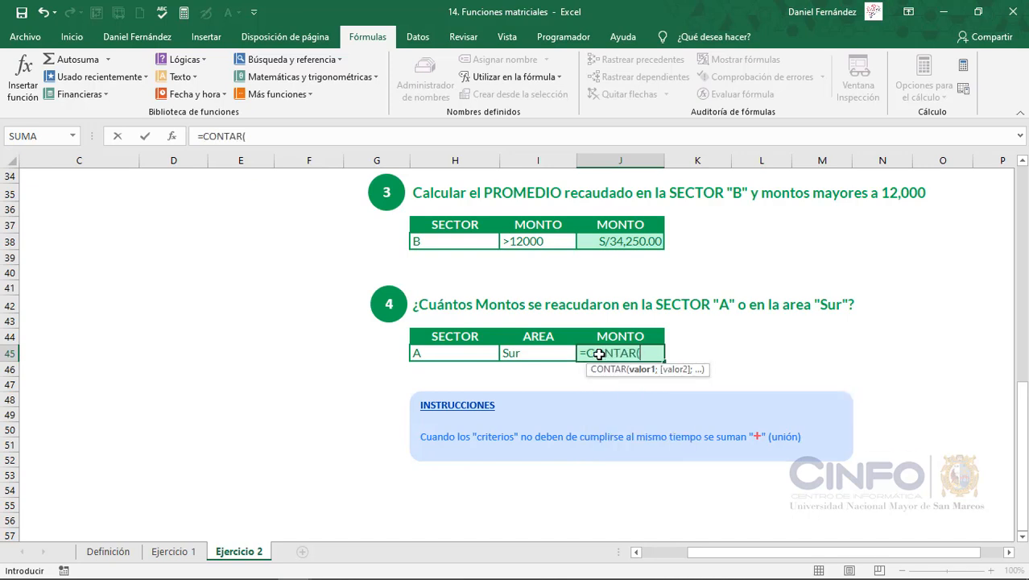
pyautogui.write('si')
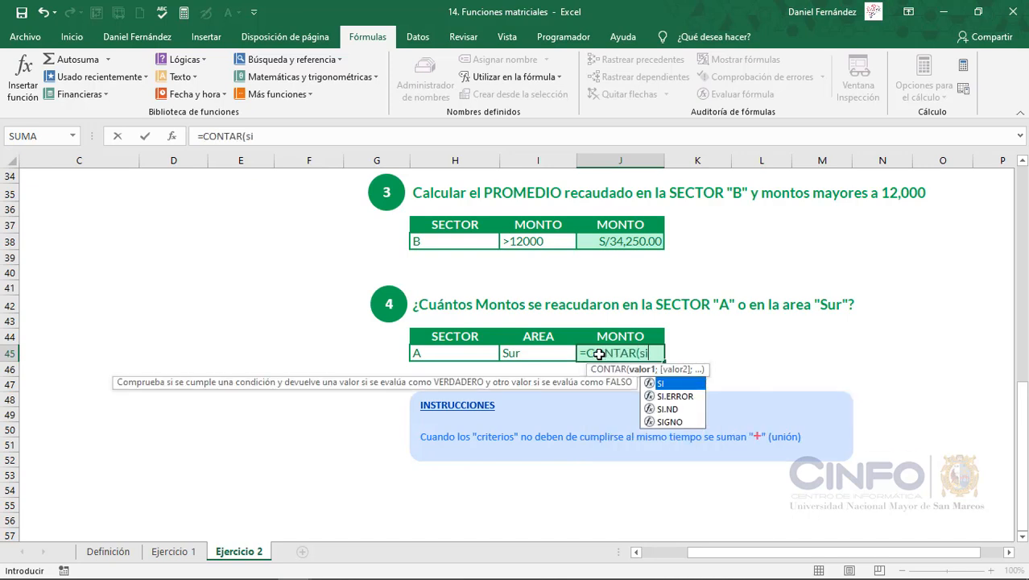
pyautogui.write('(')
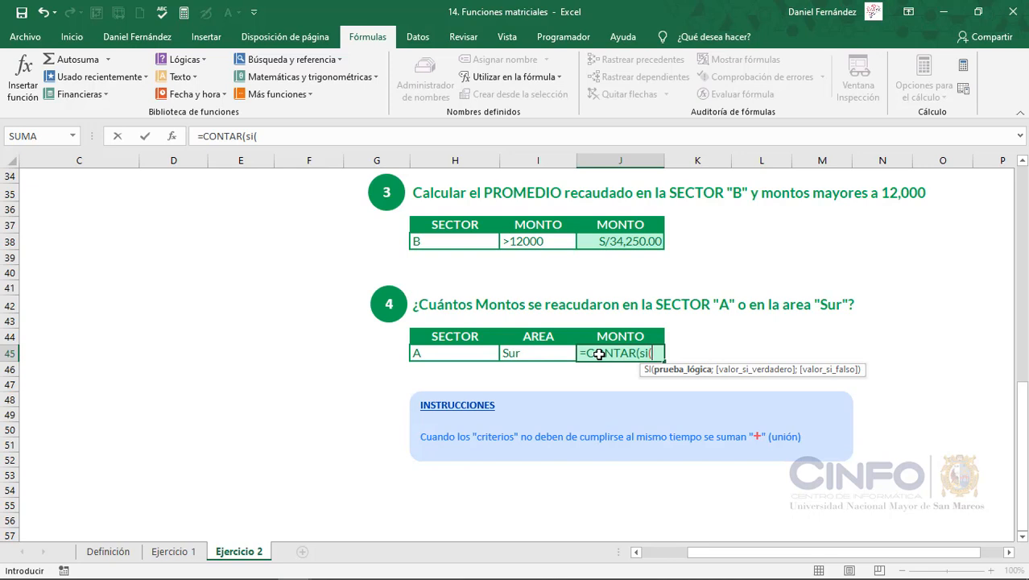
# Step: Enter (SECTOR=H45) as the first SI condition in the J45 formula, followed by a plus operator
pyautogui.write('(sec')
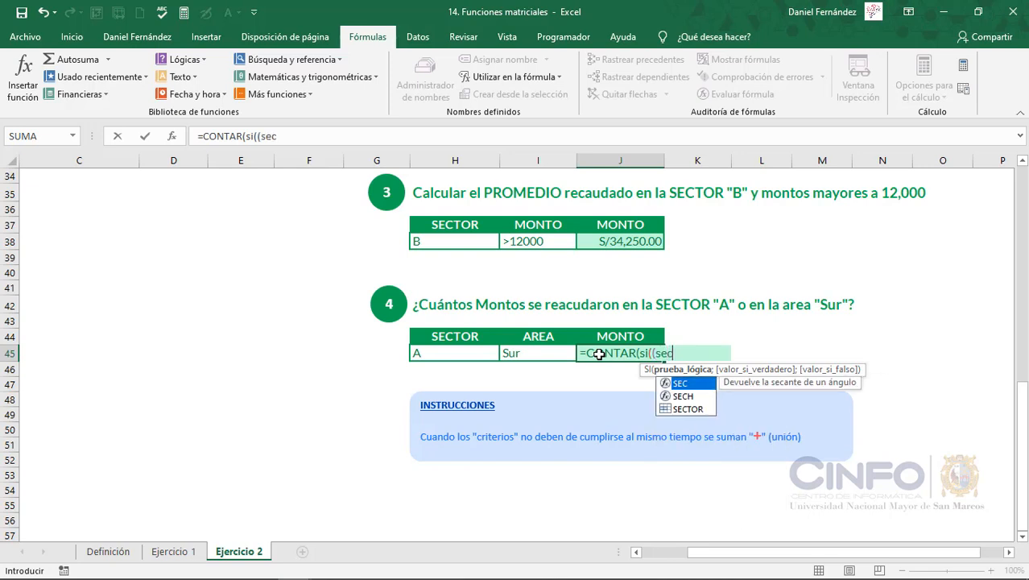
pyautogui.press('Tab')
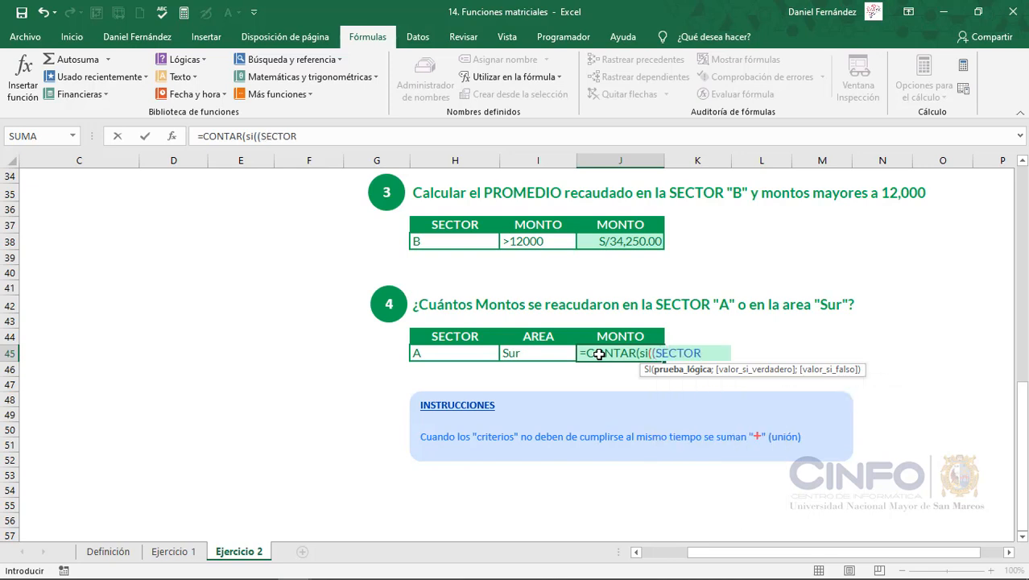
pyautogui.write('=')
pyautogui.click(431, 351)
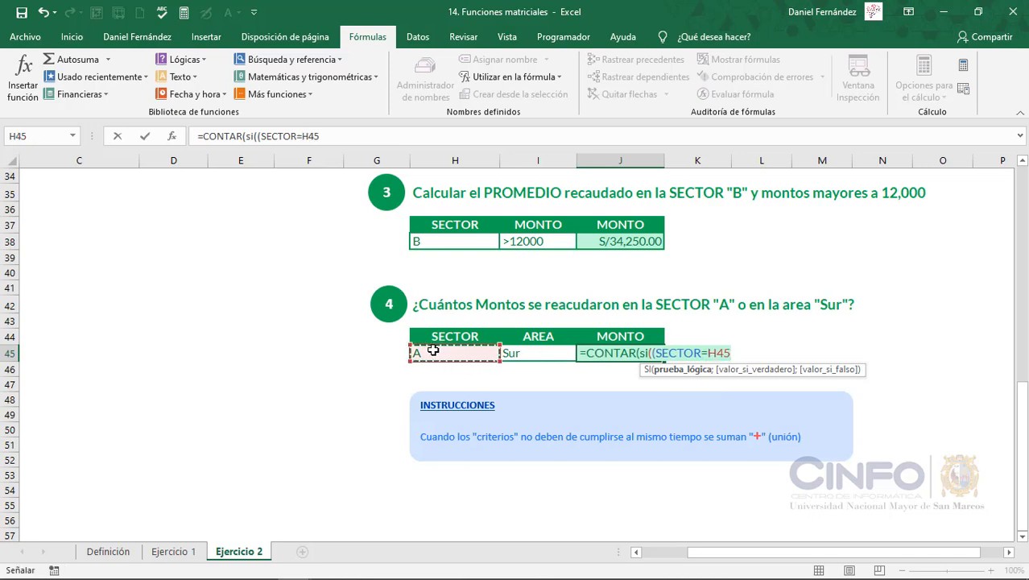
pyautogui.write(')+')
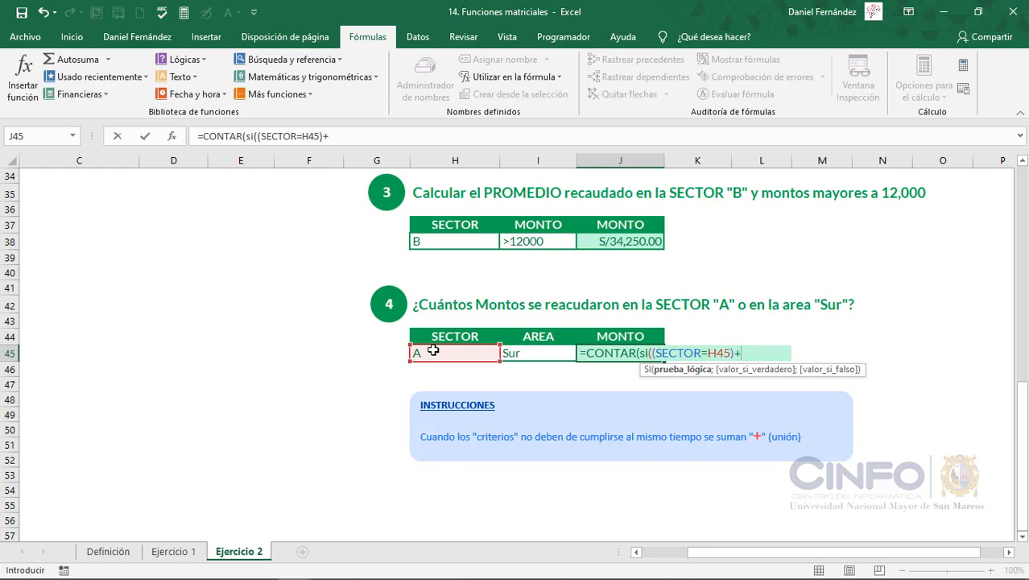
# Step: Enter (AREA=I45) as the second condition of the sum in the J45 formula
pyautogui.write('(are')
pyautogui.press('Tab')
pyautogui.write('=')
pyautogui.click(520, 353)
pyautogui.write(')')
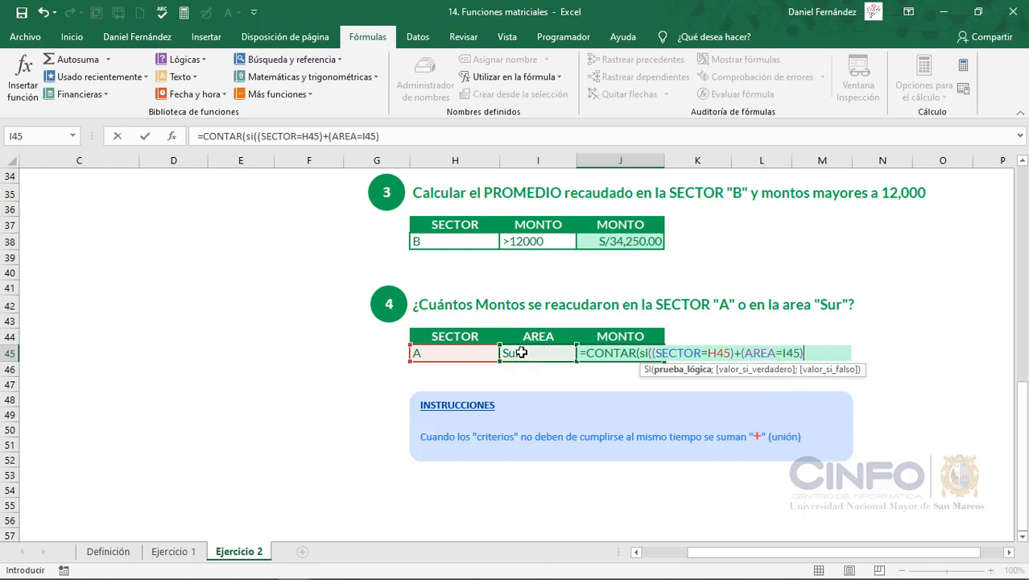
# Step: Use MONTO as the SI value if true, close both functions and enter the J45 formula as an array formula
pyautogui.write(';monto')
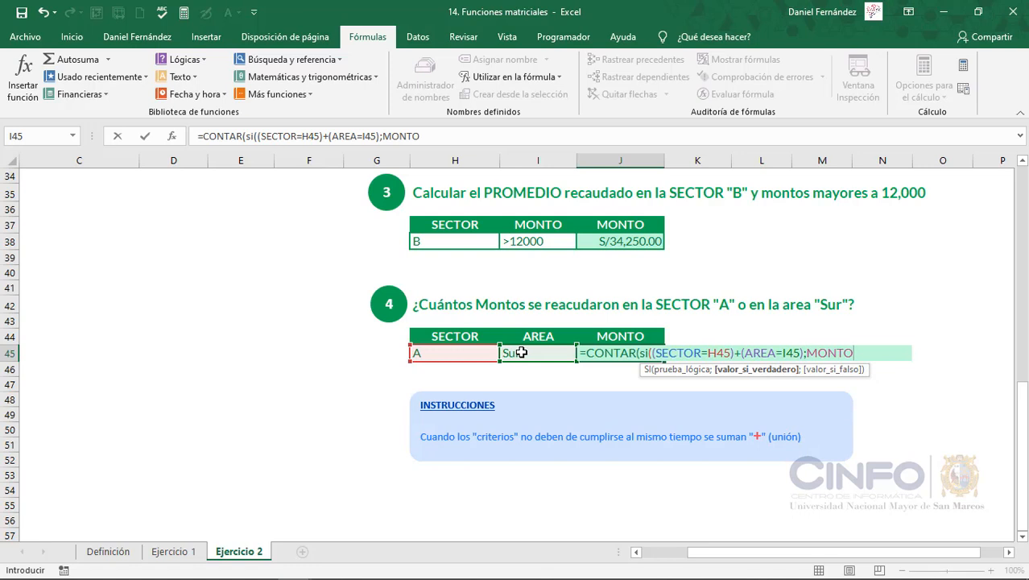
pyautogui.write('))')
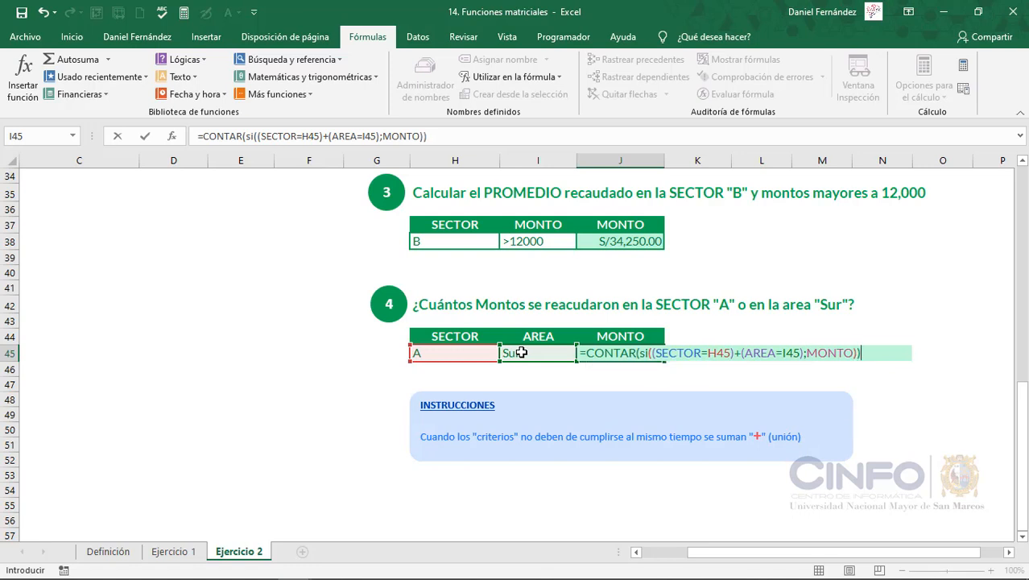
pyautogui.hotkey('ctrl', 'shift', 'Return')
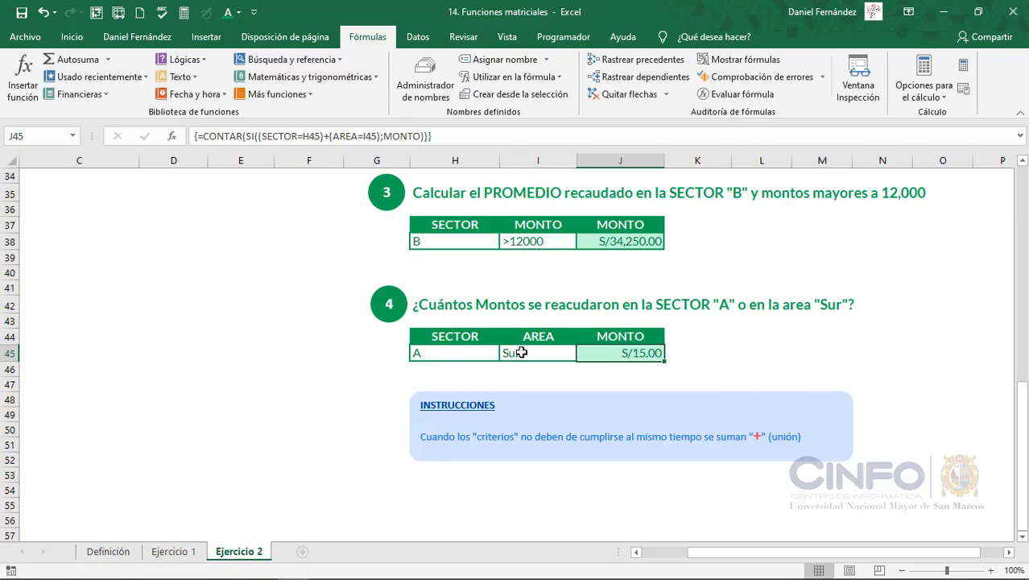
# Step: Check the J45 count against the client table by selecting the sector A cells D9:D20 and reviewing the sector B rows with area Sur
pyautogui.scroll(10, 521, 353)
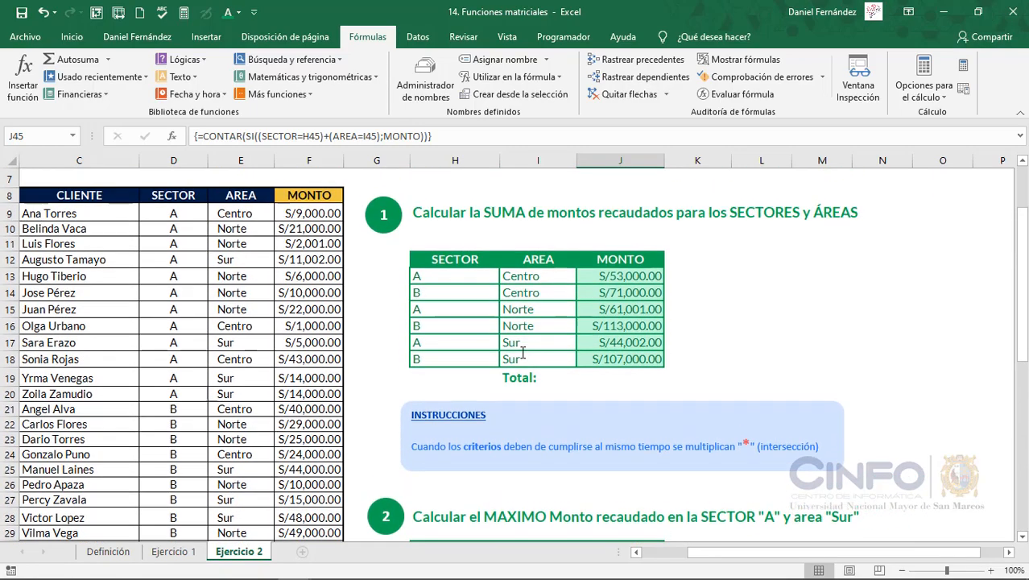
pyautogui.scroll(-1, 522, 353)
pyautogui.click(186, 212)
pyautogui.moveTo(187, 212); pyautogui.dragTo(202, 396)
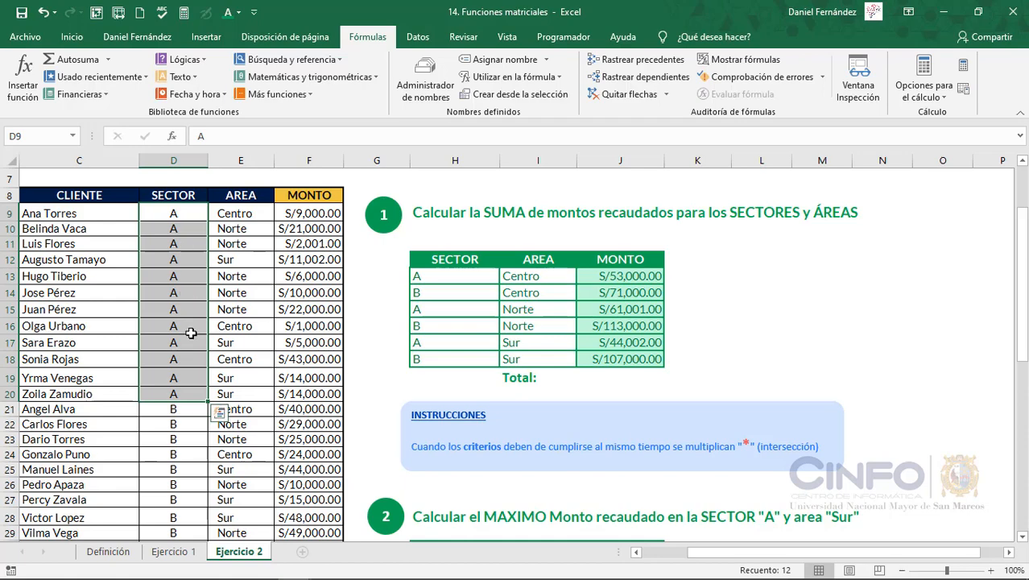
pyautogui.scroll(-1, 191, 332)
pyautogui.scroll(-2, 191, 333)
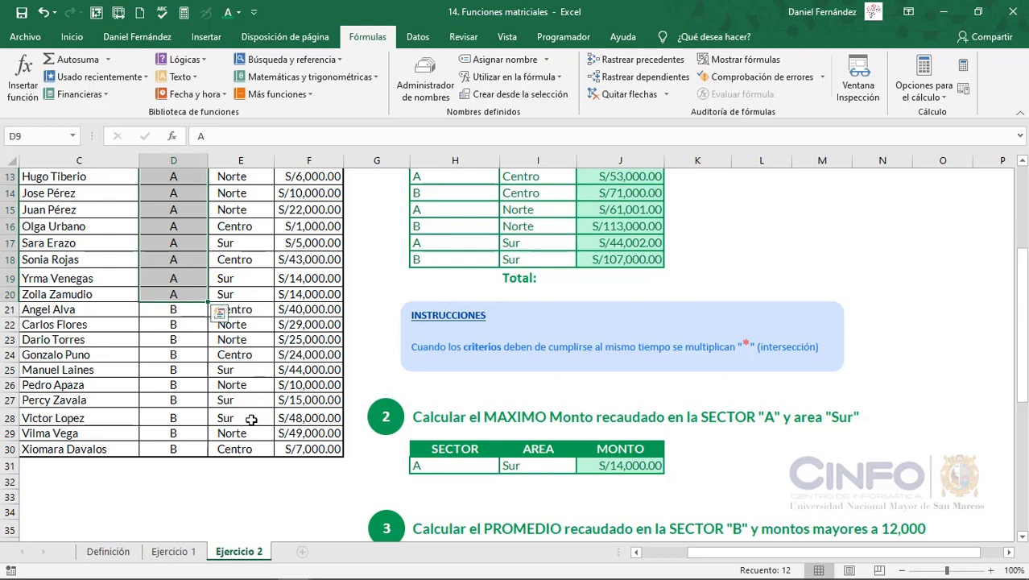
pyautogui.scroll(-6, 252, 418)
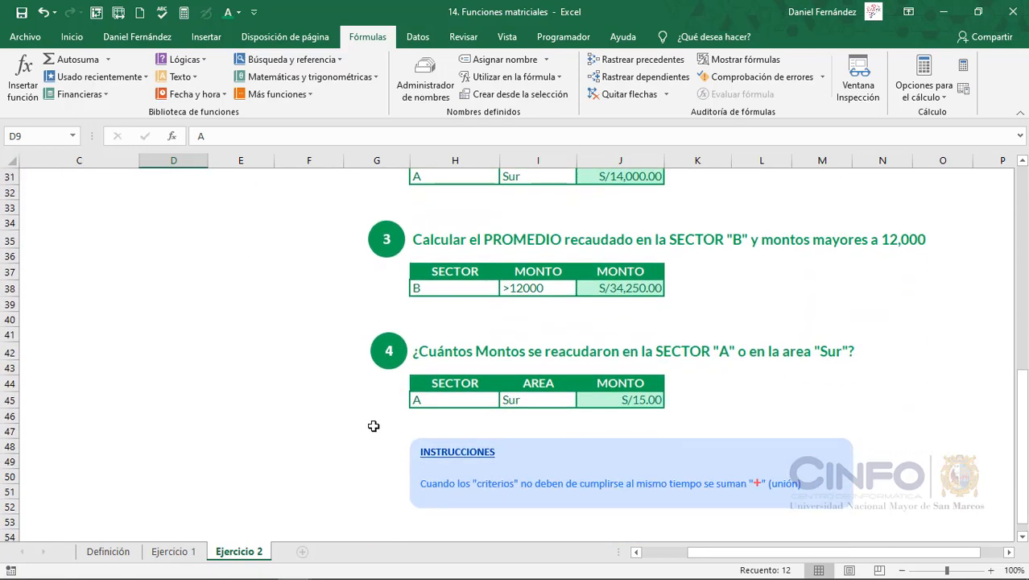
pyautogui.click(680, 406)
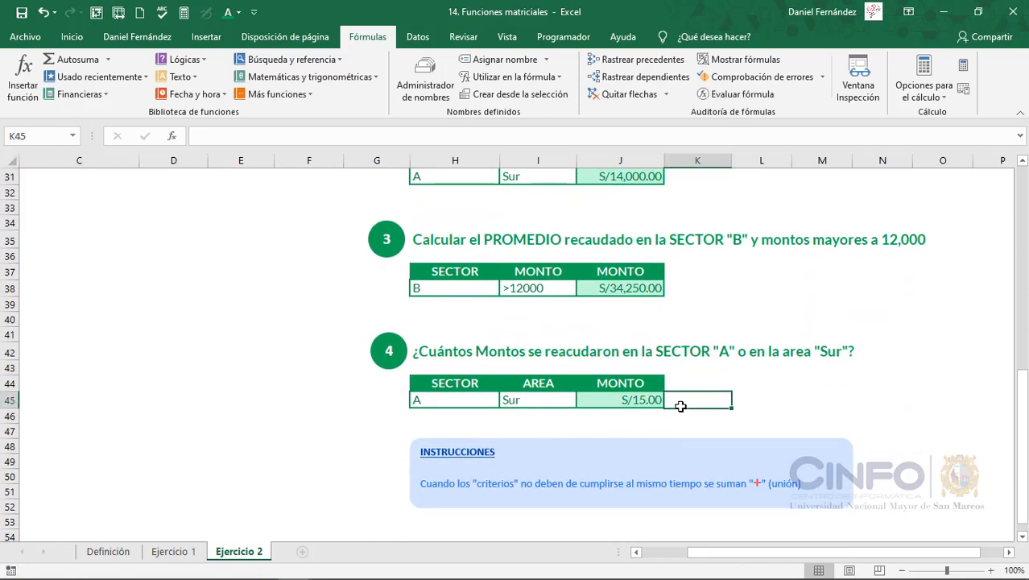
pyautogui.scroll(10, 681, 406)
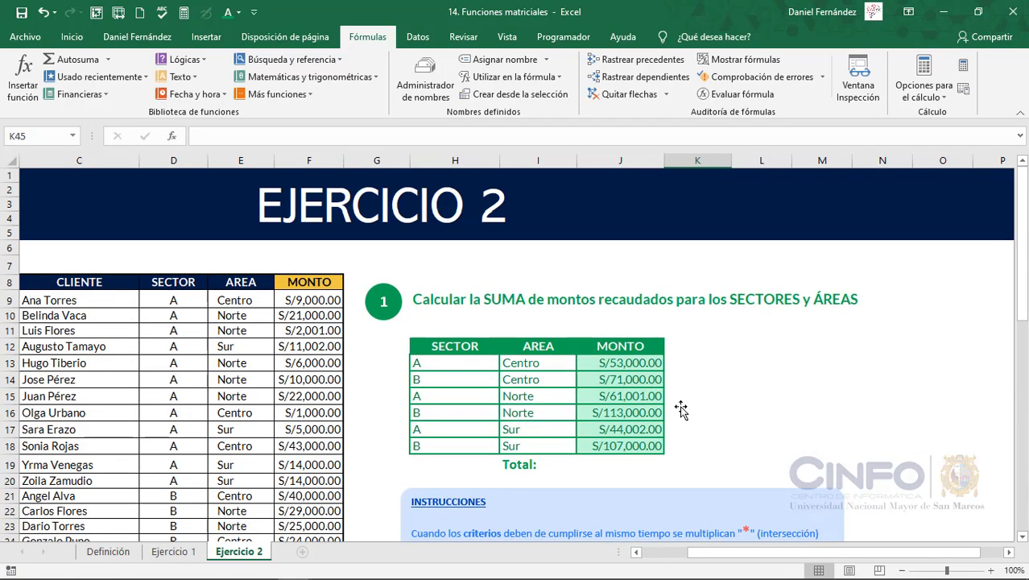
pyautogui.click(704, 347)
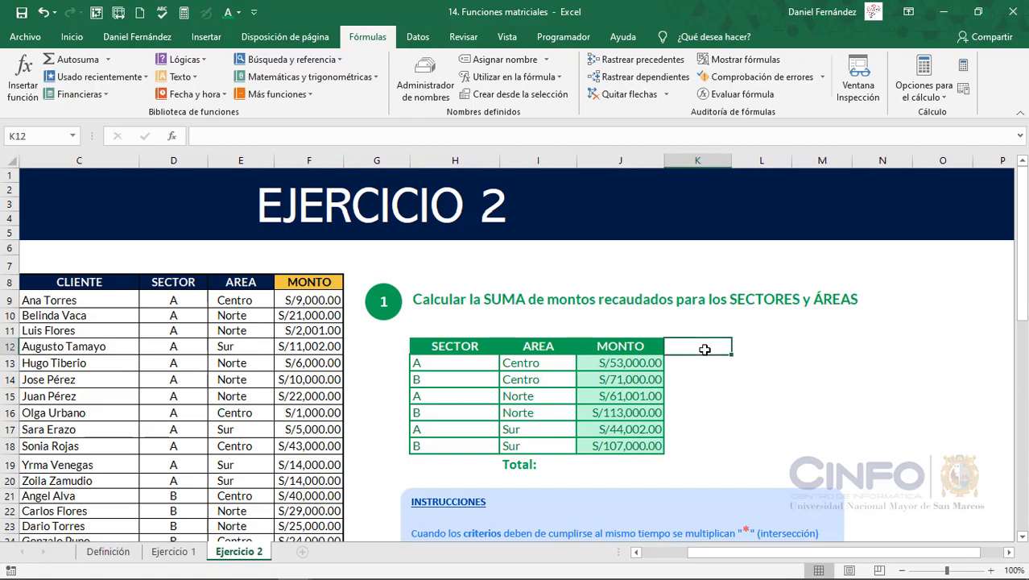